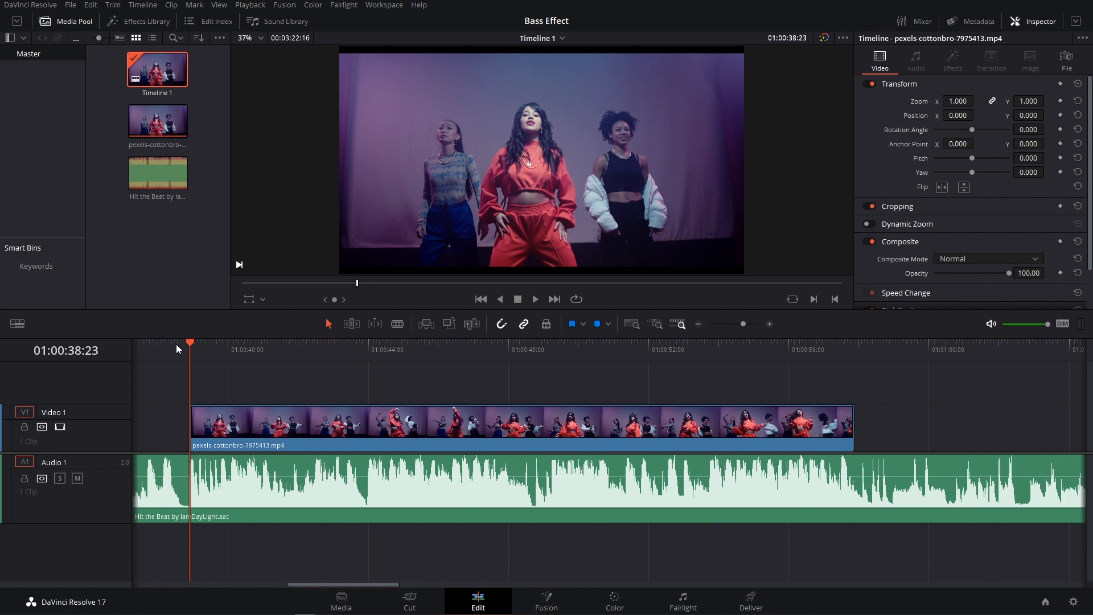
Play the timeline from just before the dance clip and add a marker on each of four bass hits, the first at the clip's start.
left_click(162, 342)
key("space")
key("m")
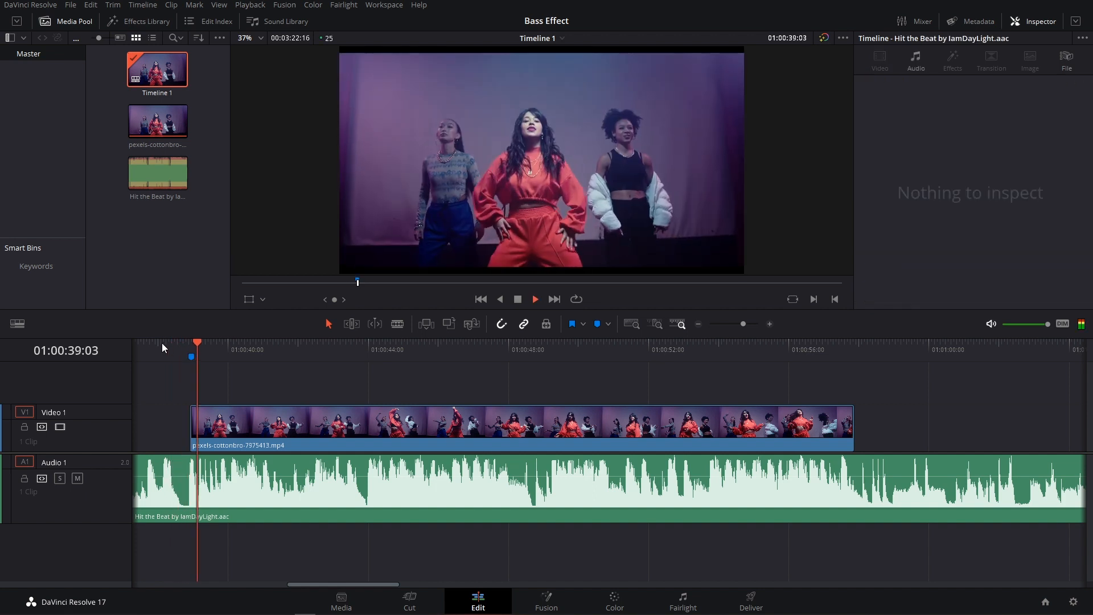
key("m")
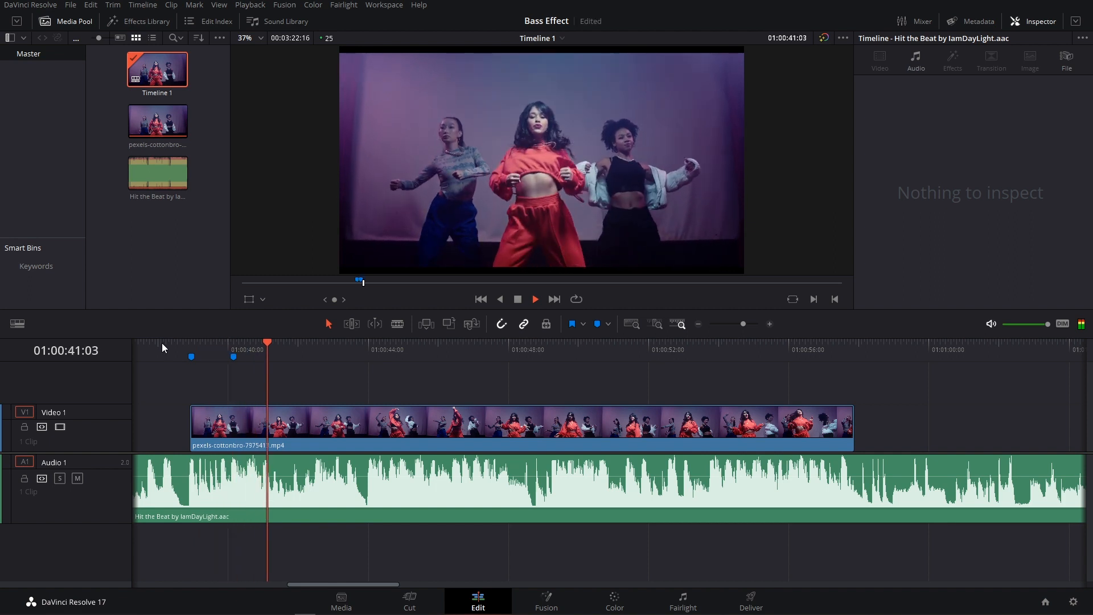
key("m")
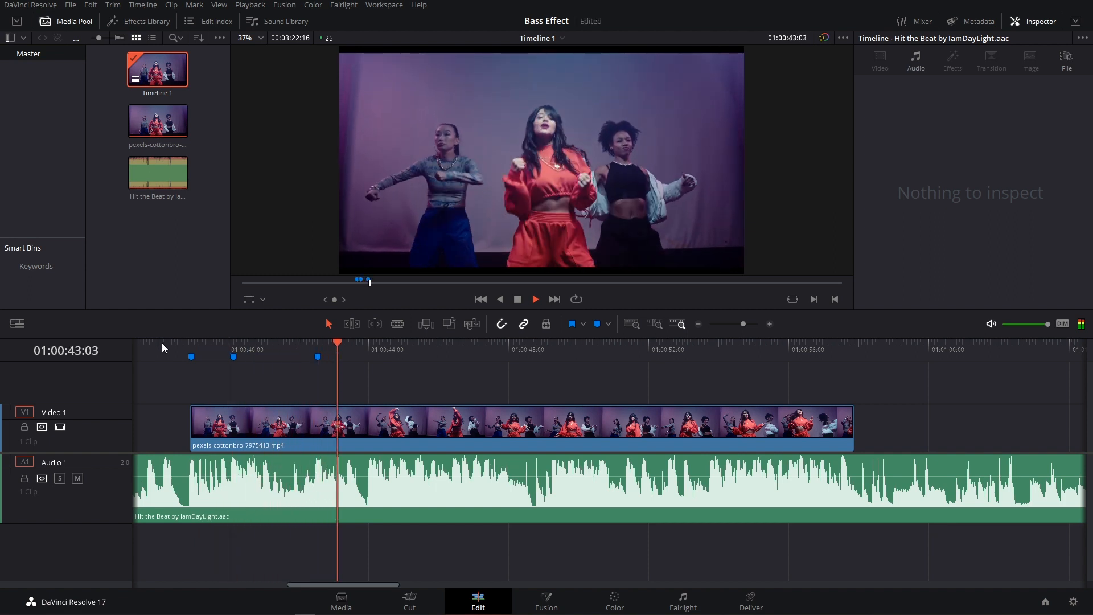
key("m")
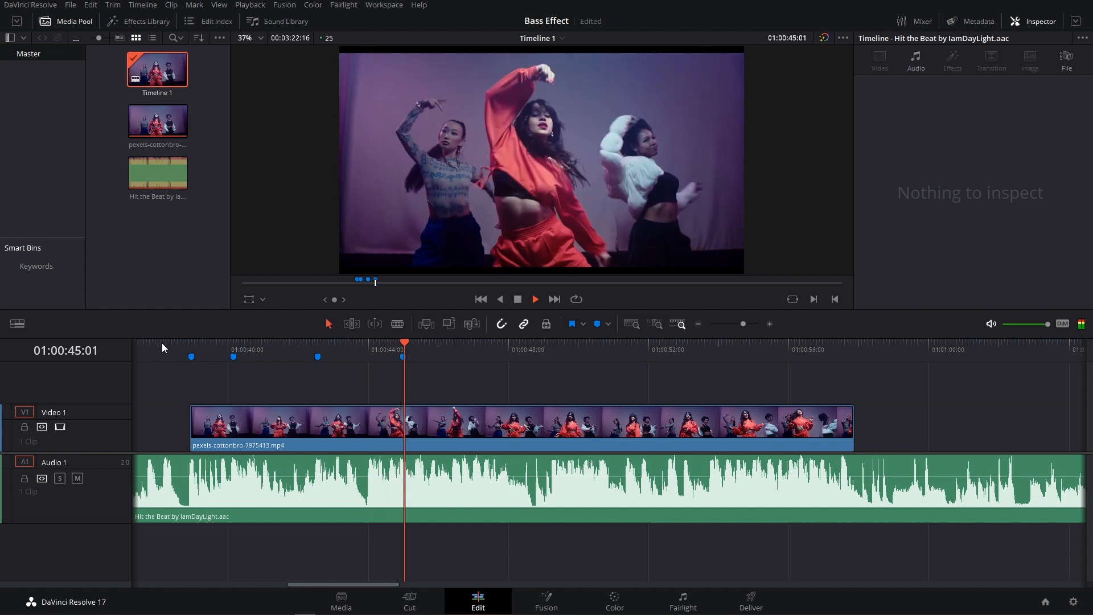
key("space")
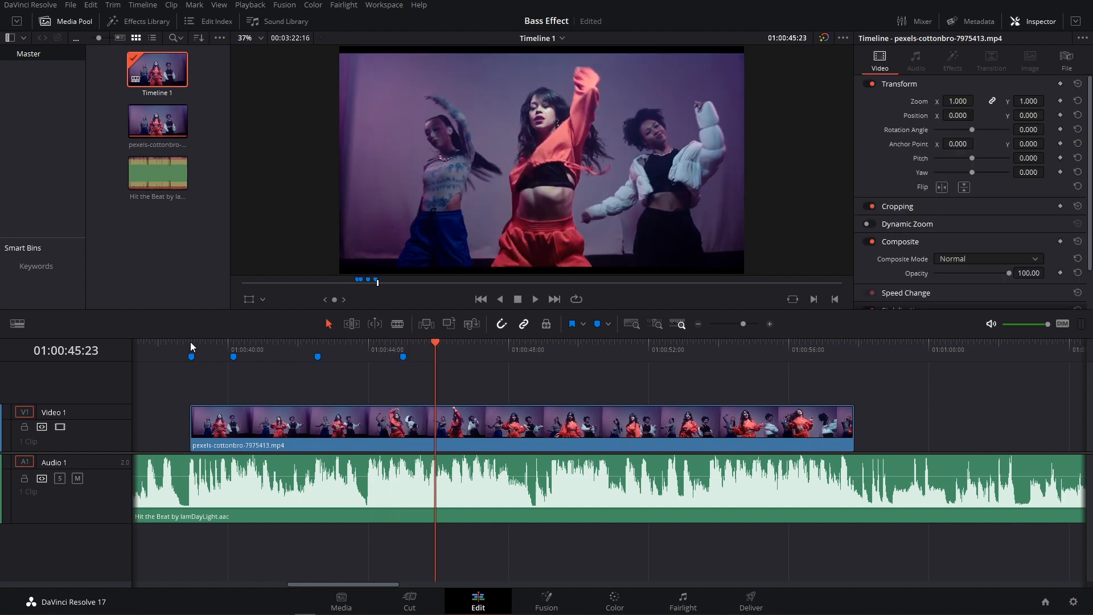
Play the timeline from the first and second markers to check their timing against the beat.
left_click(190, 341)
key("space")
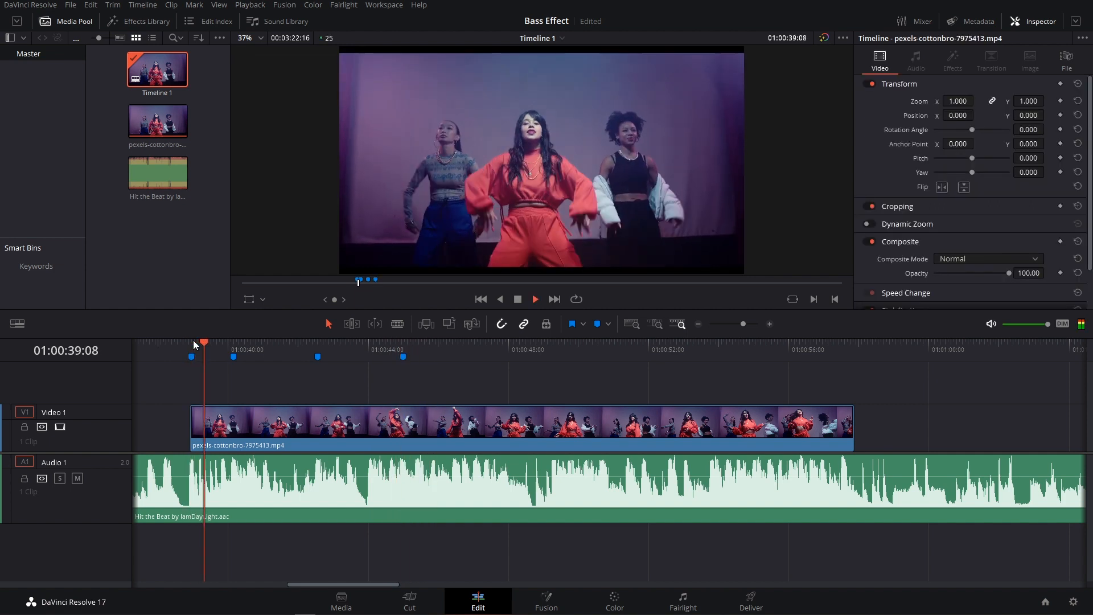
key("space")
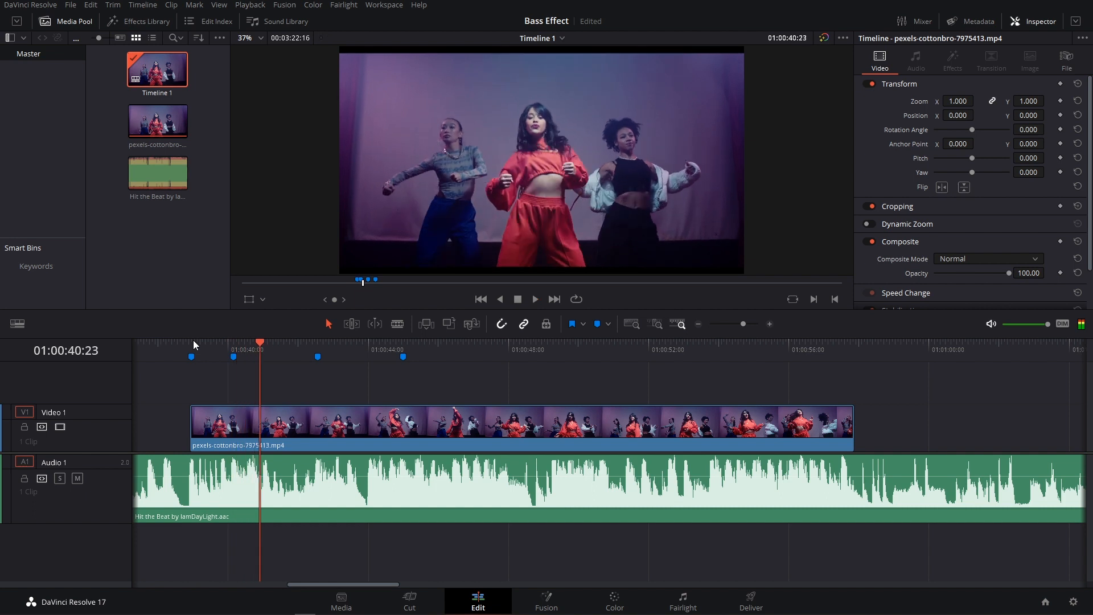
left_click(234, 343)
key("space")
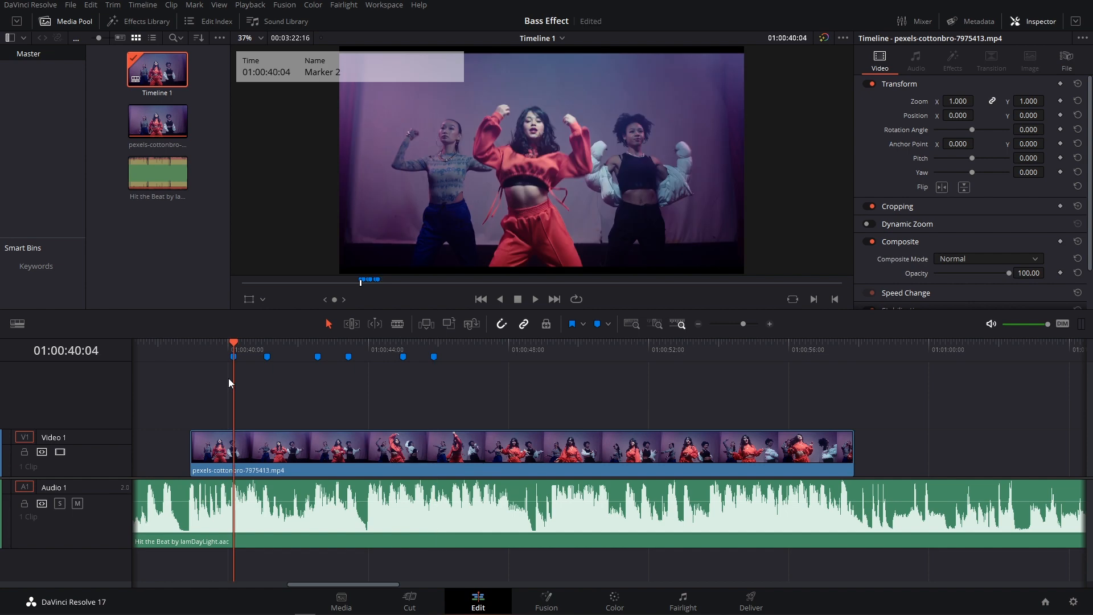
Add an Adjustment Clip on a new video track above the dance clip, starting at the 01:00:40:04 marker.
left_click(120, 23)
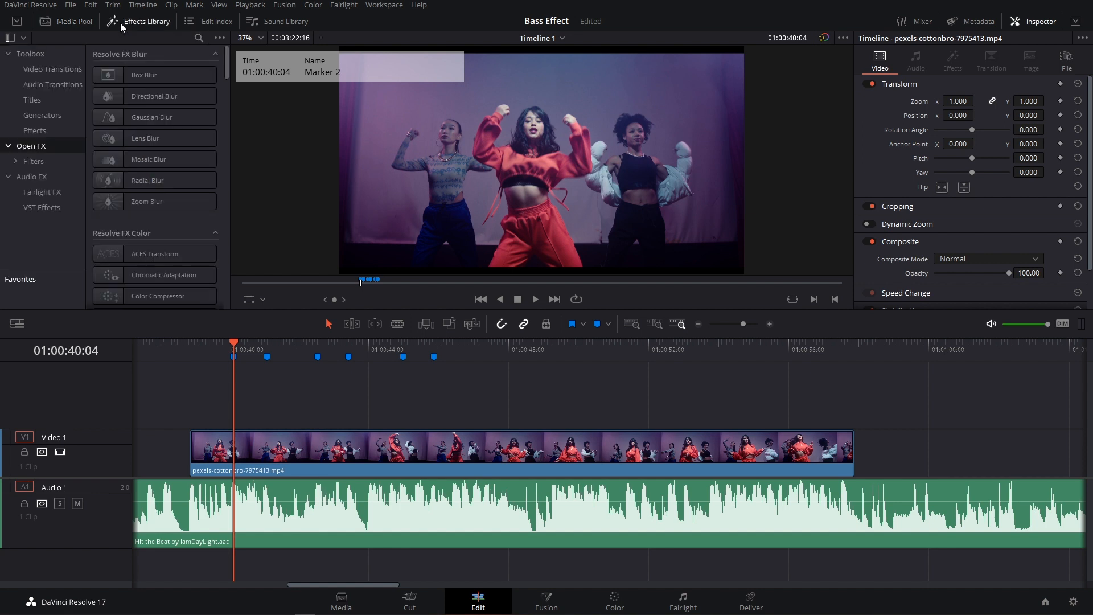
left_click(48, 133)
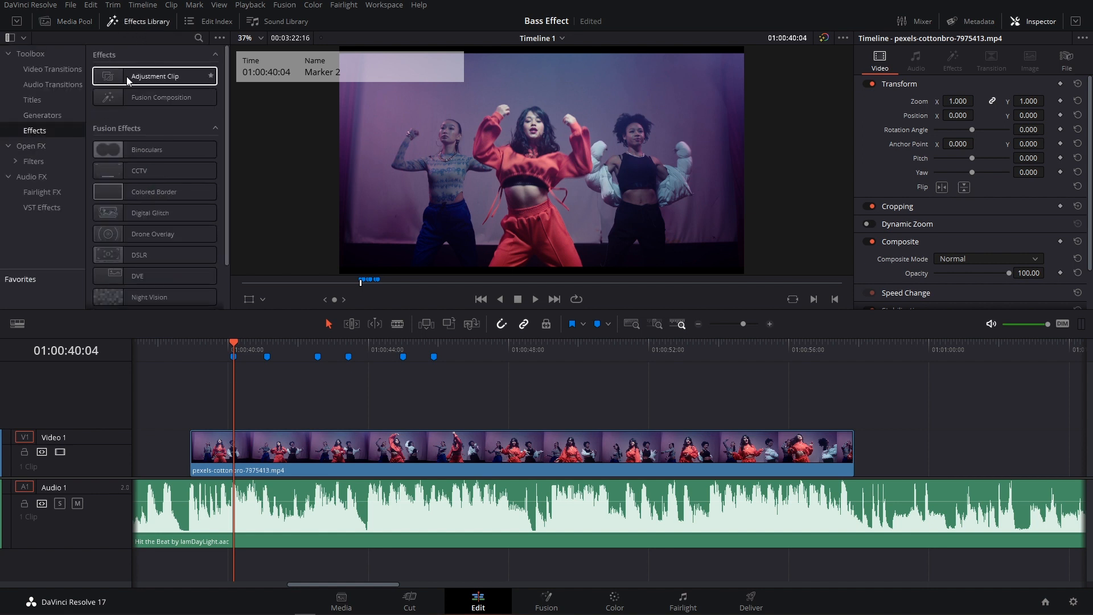
left_click_drag(128, 80, 232, 411)
Split the adjustment clip at the 01:00:41:03 marker and delete the part after it.
left_click(268, 345)
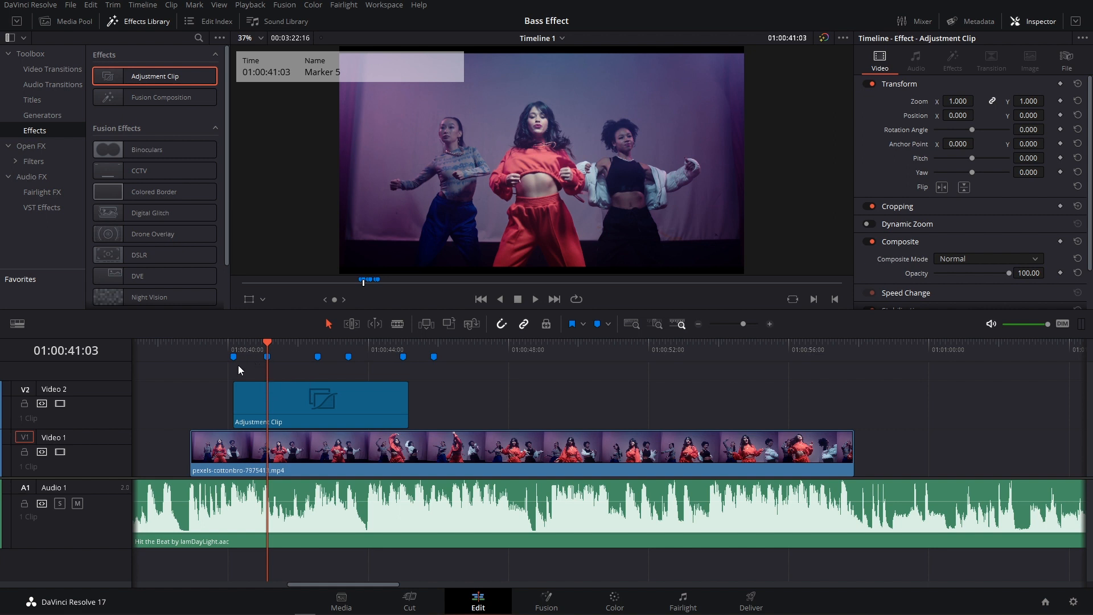
key("b")
left_click(270, 402)
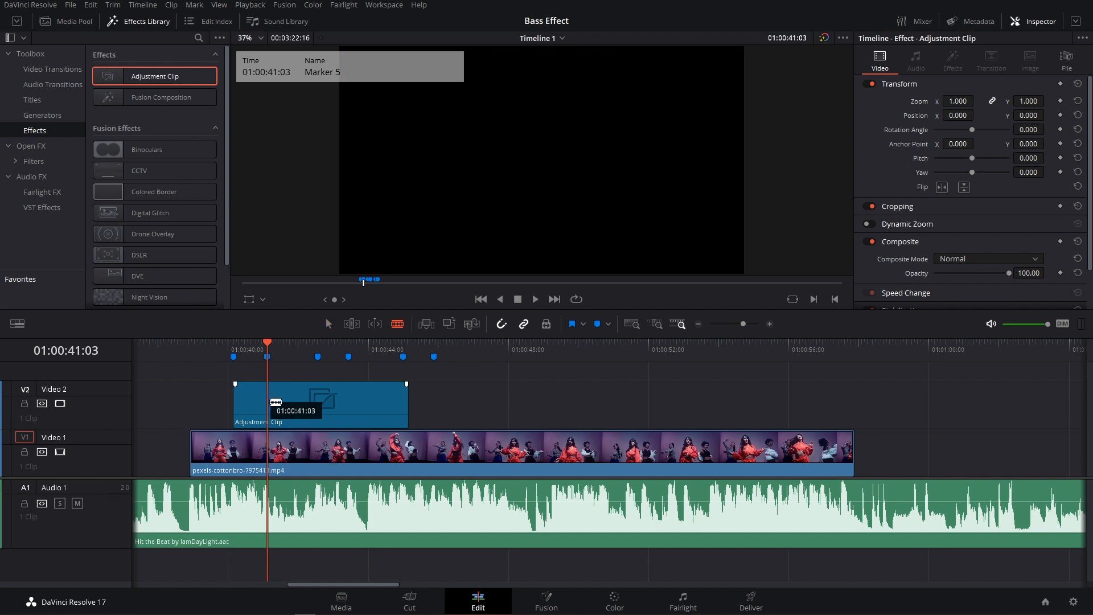
key("a")
left_click(309, 406)
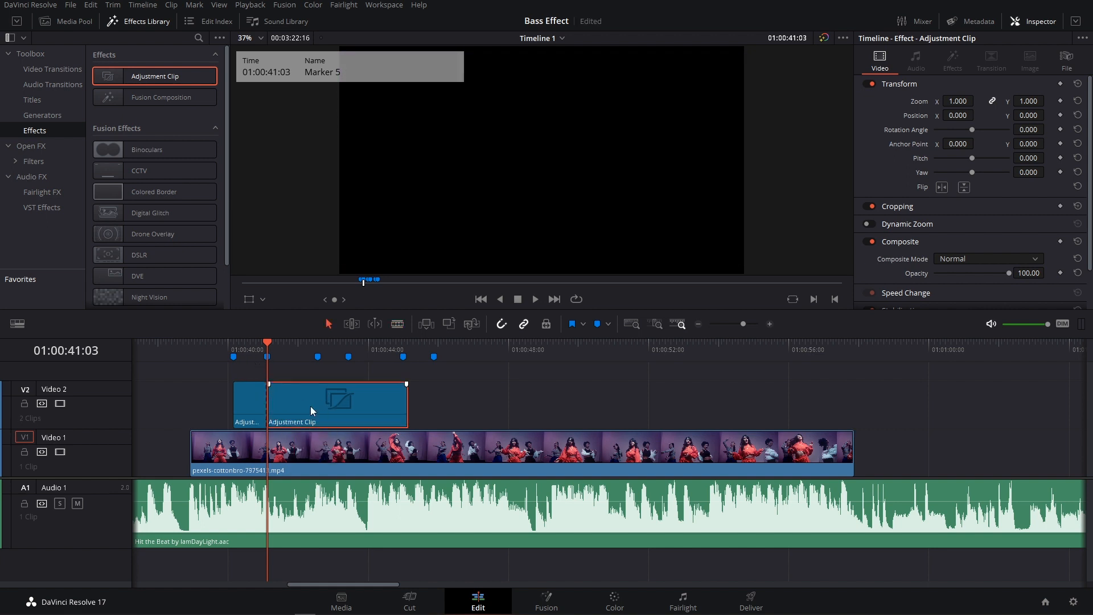
key("Delete")
Apply the Open FX Zoom Blur effect to the shortened adjustment clip.
left_click(259, 407)
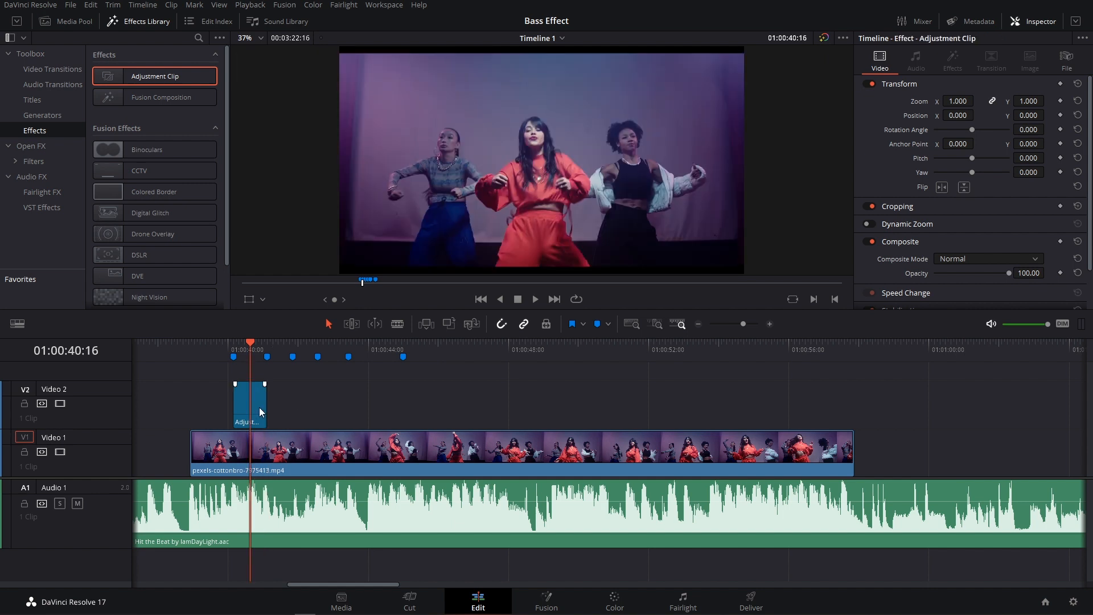
left_click(39, 149)
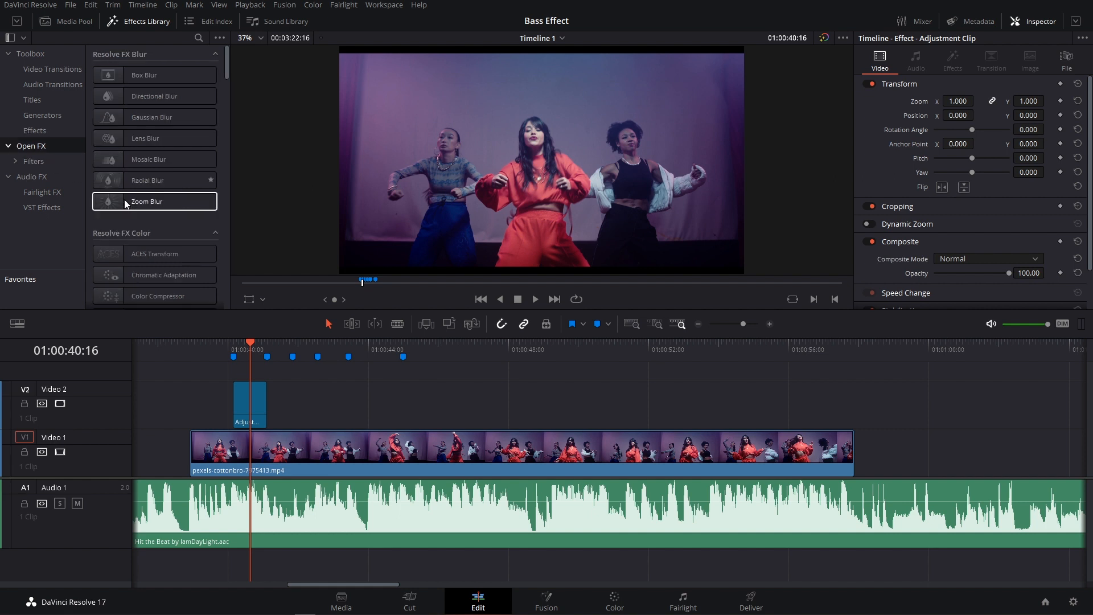
left_click_drag(110, 200, 245, 405)
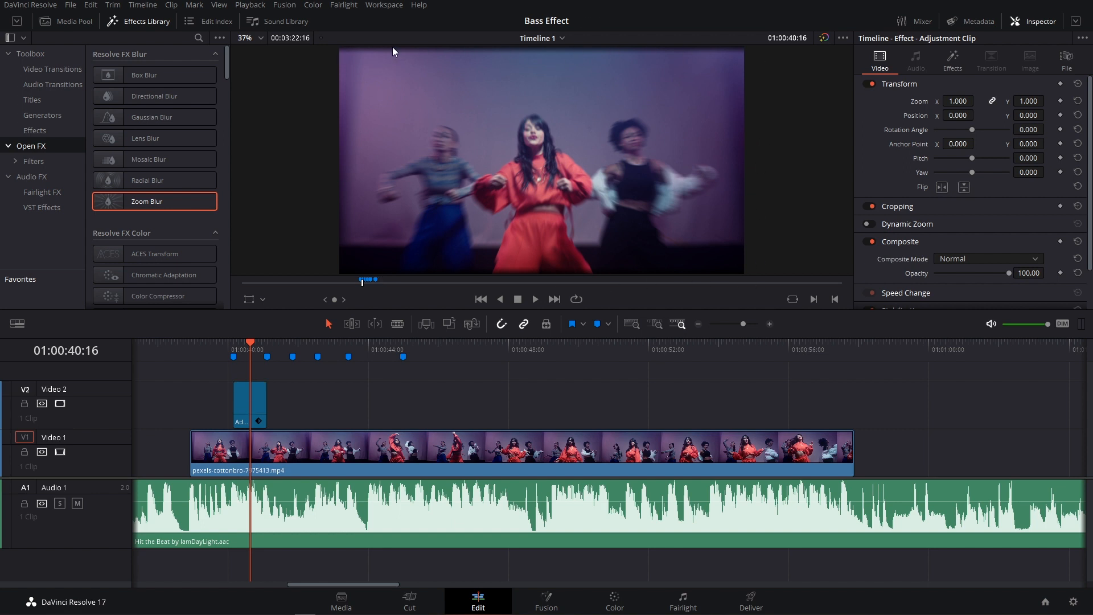
left_click(339, 464)
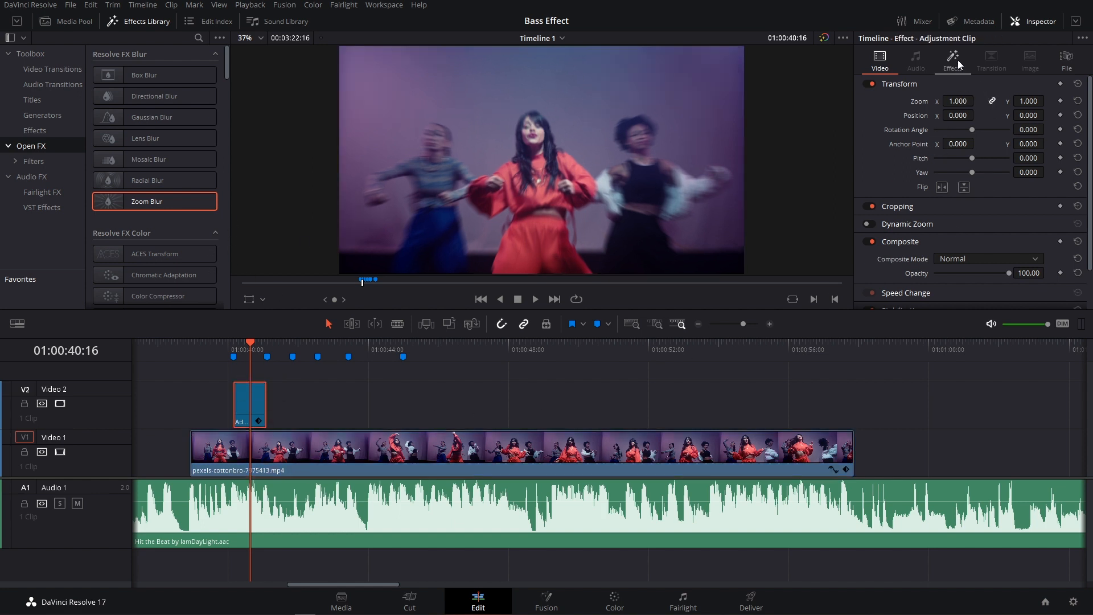
Show the adjustment clip's Zoom Blur settings and turn on the Open FX Overlay in the viewer.
left_click(960, 64)
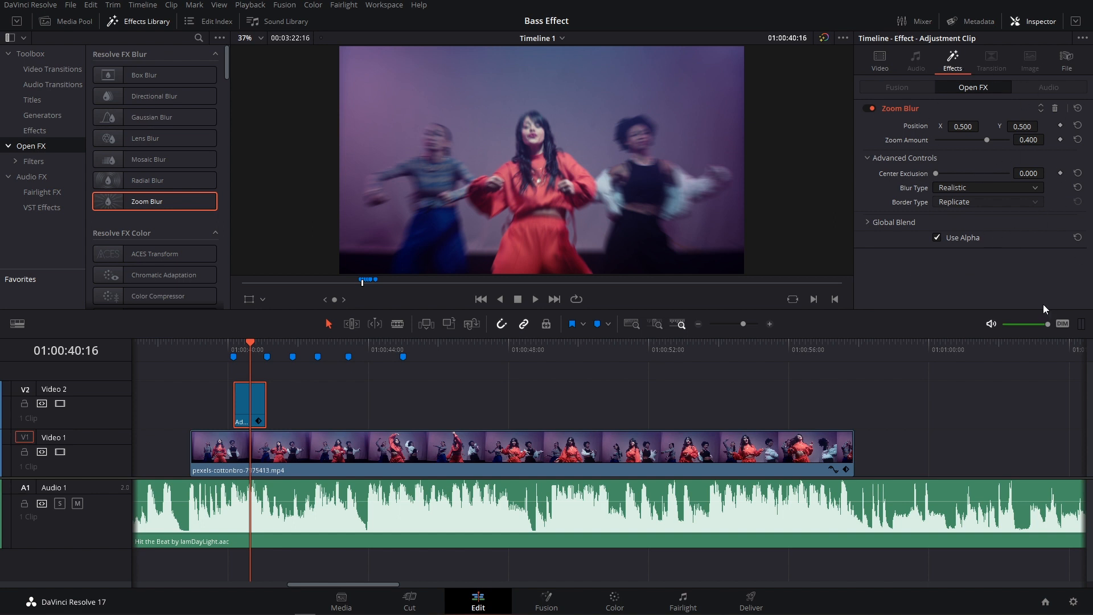
left_click(262, 300)
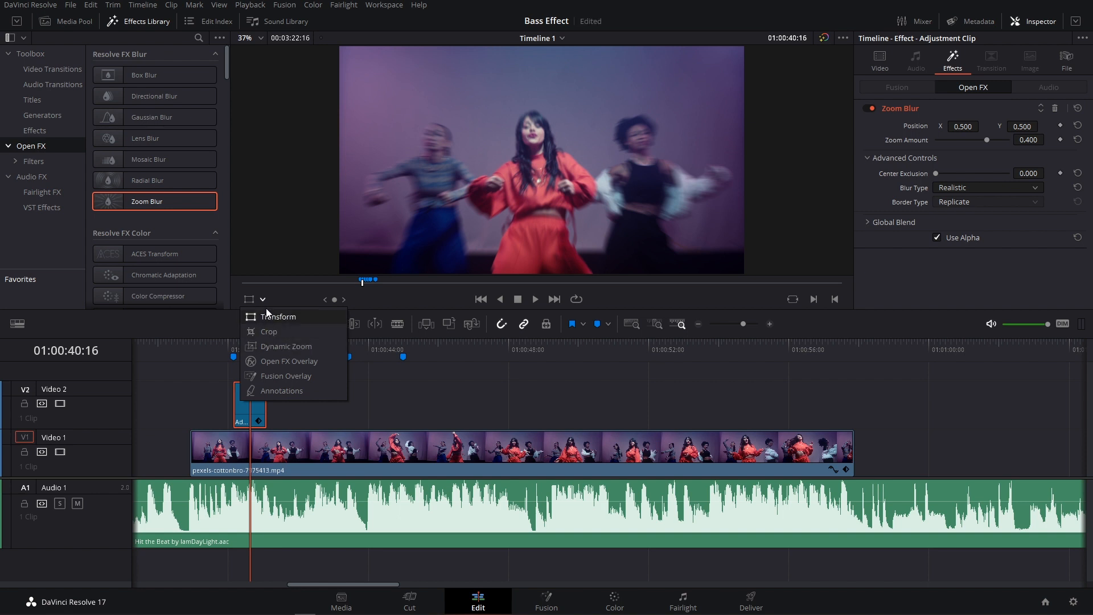
left_click(270, 364)
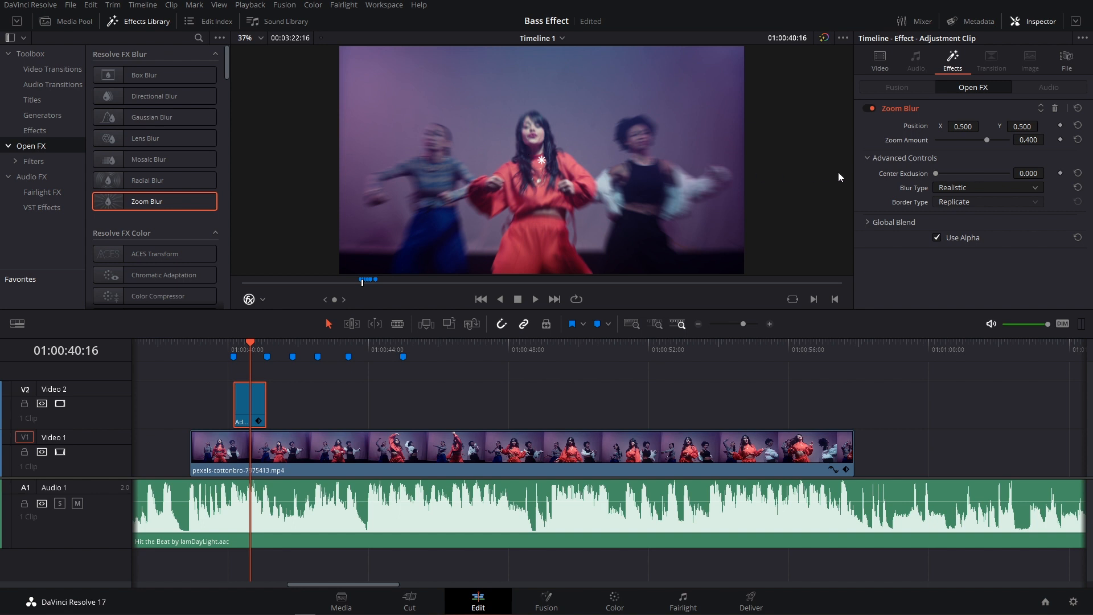
Set the Zoom Blur's Zoom Amount to 0.450 and its Center Exclusion to 0.100.
left_click(1033, 140)
key("BackSpace")
key("BackSpace")
key("BackSpace")
type("450")
left_click(1022, 154)
left_click(1015, 158)
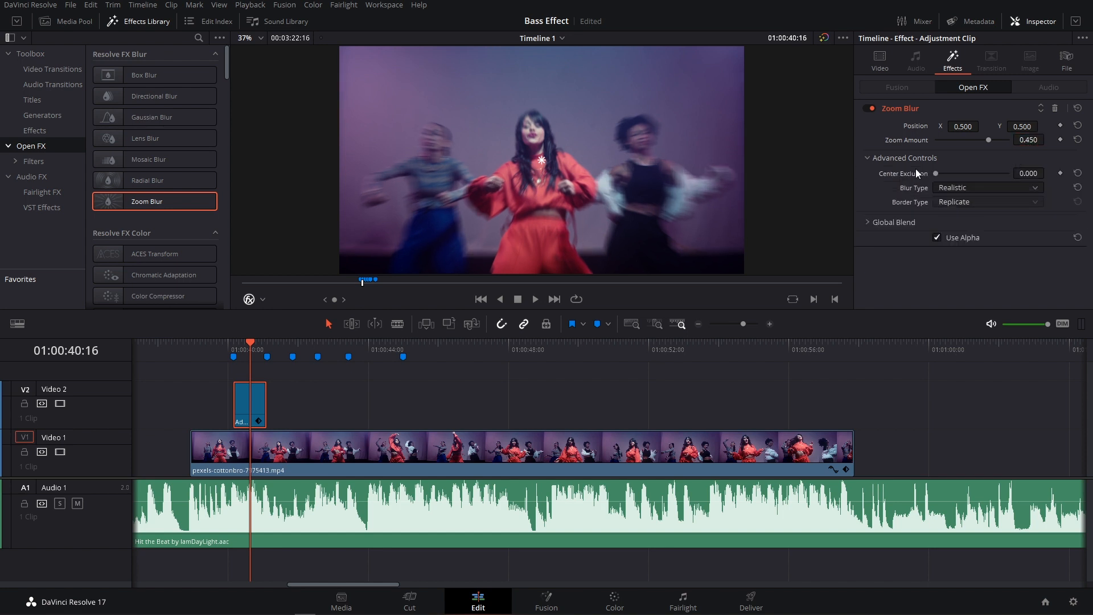
left_click(1030, 173)
type("0.100")
key("Return")
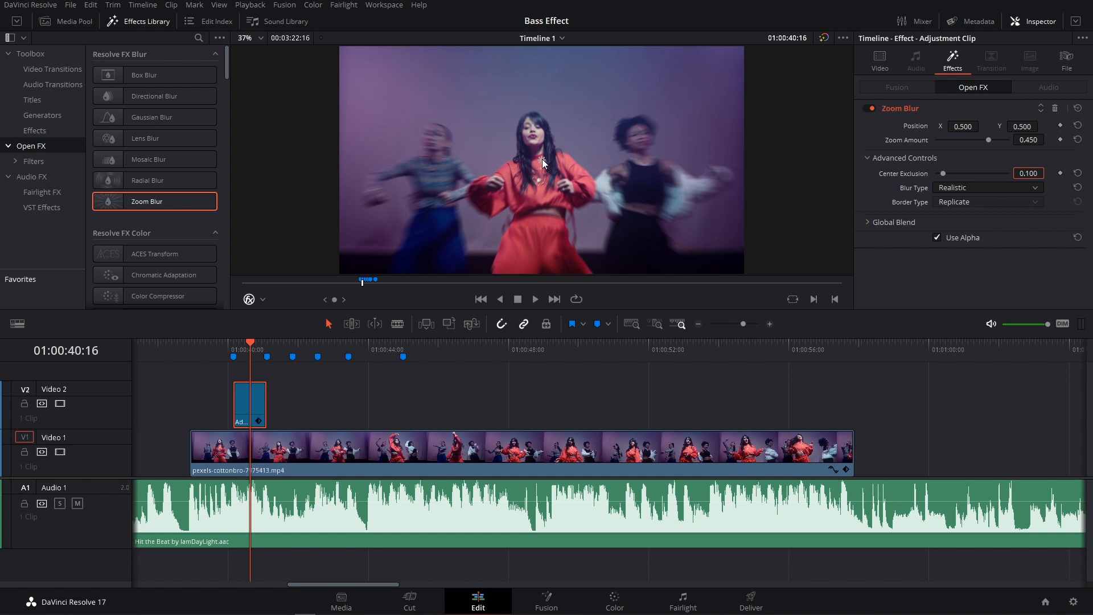
Move the Zoom Blur center up to the middle dancer's face, about X 0.492, Y 0.553, and save the project.
left_click_drag(542, 159, 539, 147)
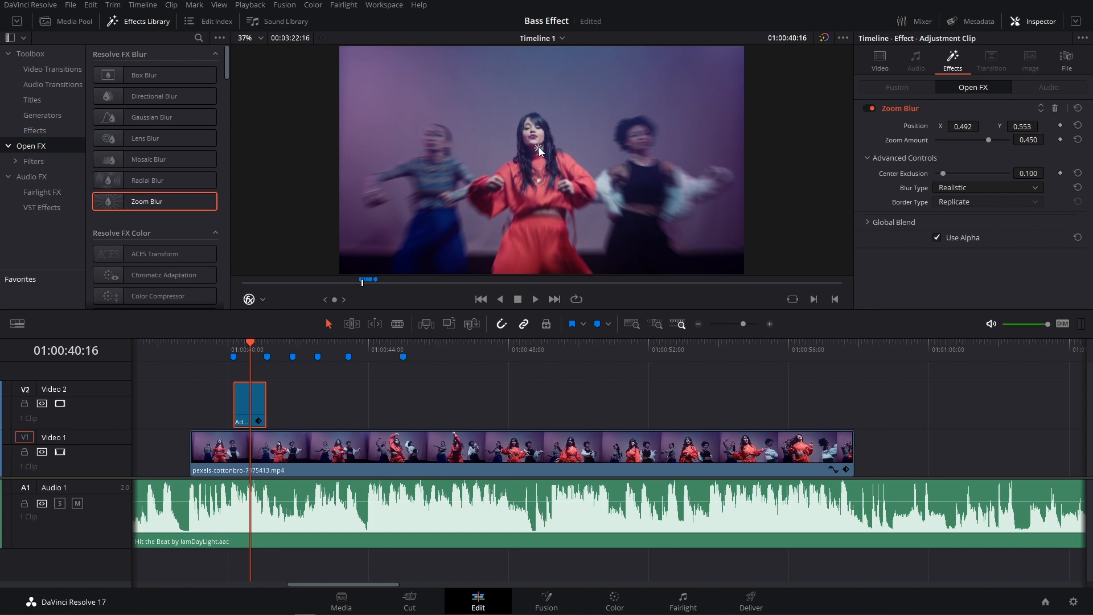
key("ctrl+s")
Search the effects for "pri" and apply Prism Blur to the adjustment clip.
left_click(199, 37)
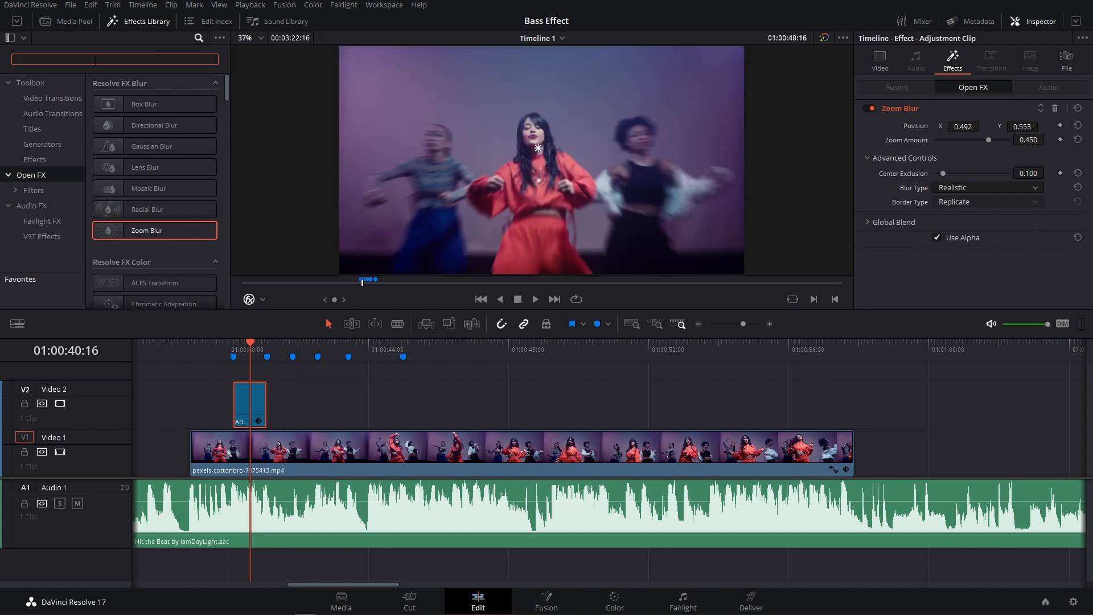
type("pri")
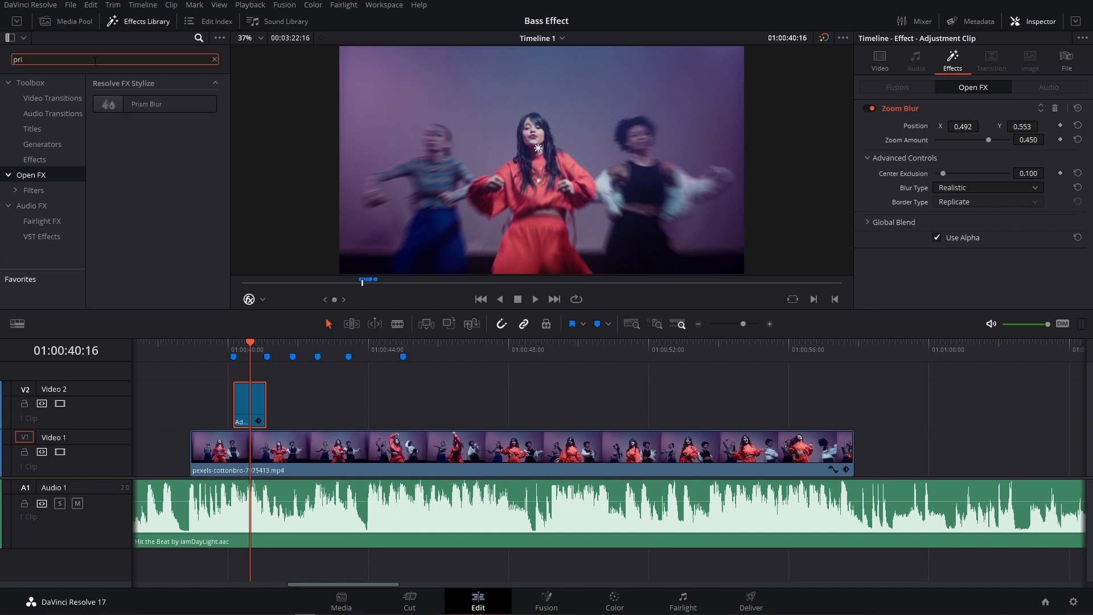
left_click_drag(114, 105, 254, 407)
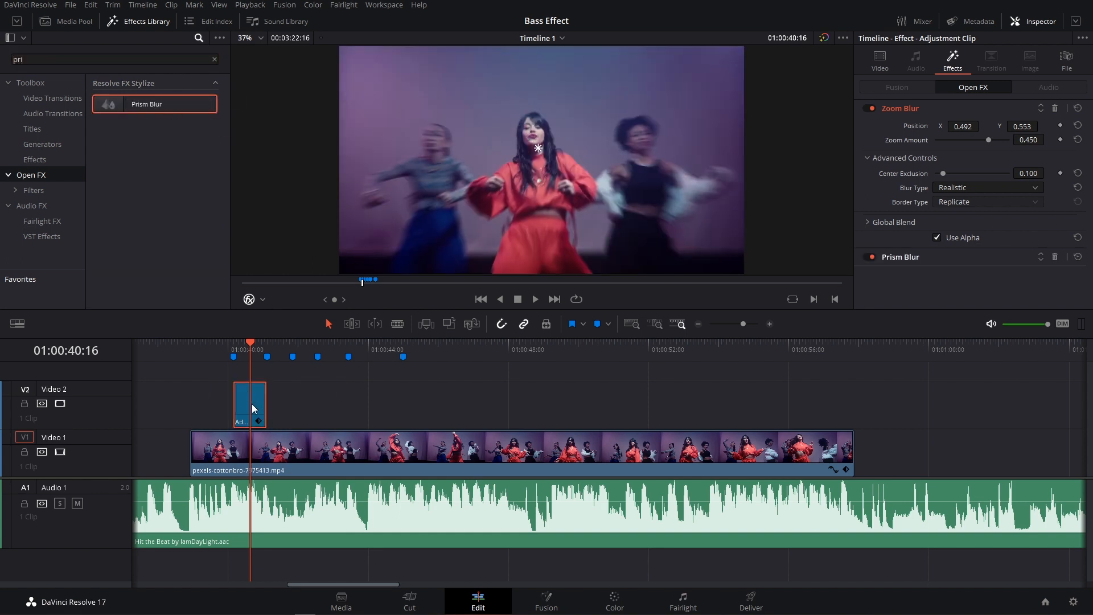
Set the Prism Blur's Blur Strength to 0, Aberration Distance to 0.1 and Aberration Strength to 0.3.
left_click(920, 259)
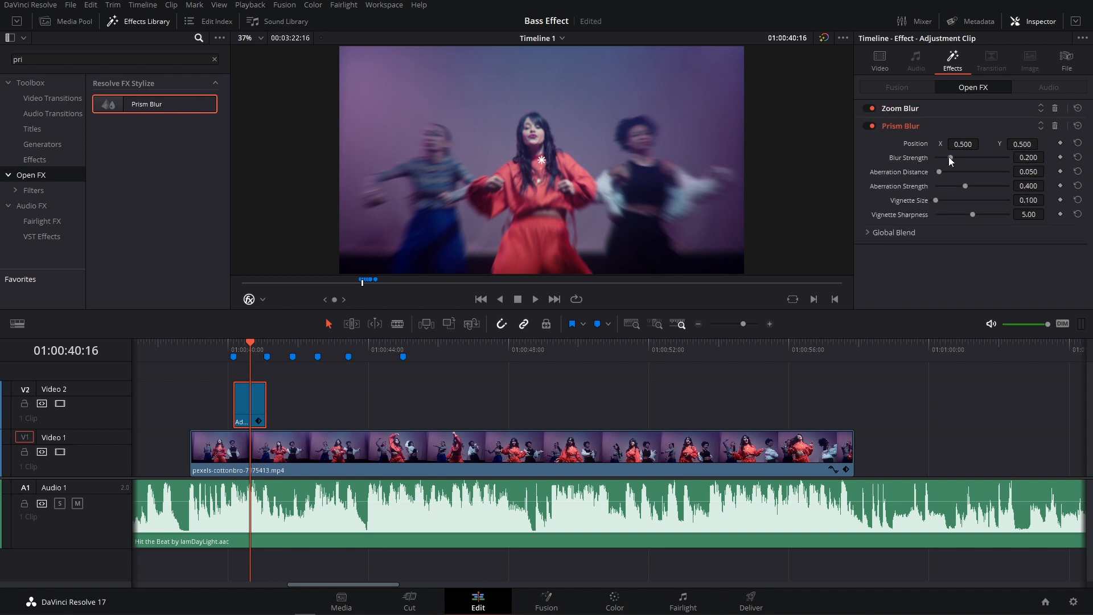
left_click_drag(948, 158, 934, 158)
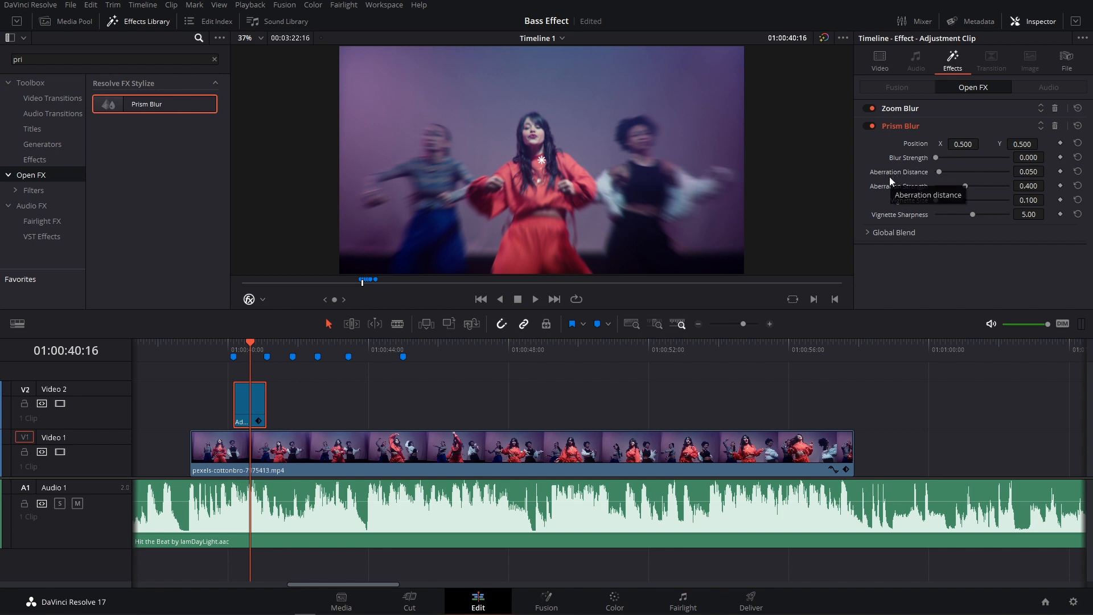
left_click(1028, 171)
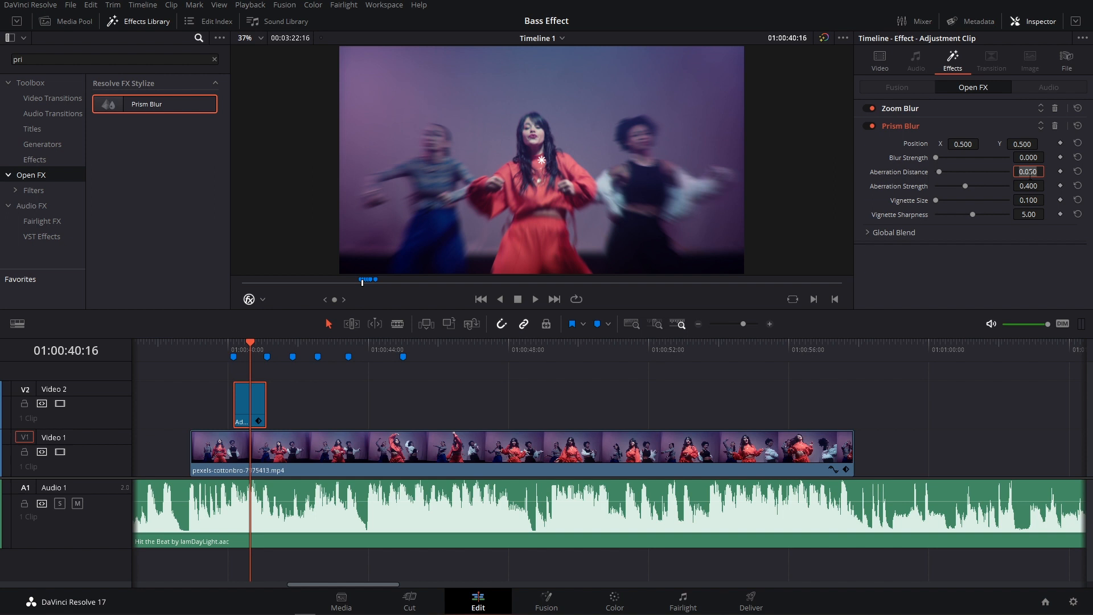
type("0.1")
key("Return")
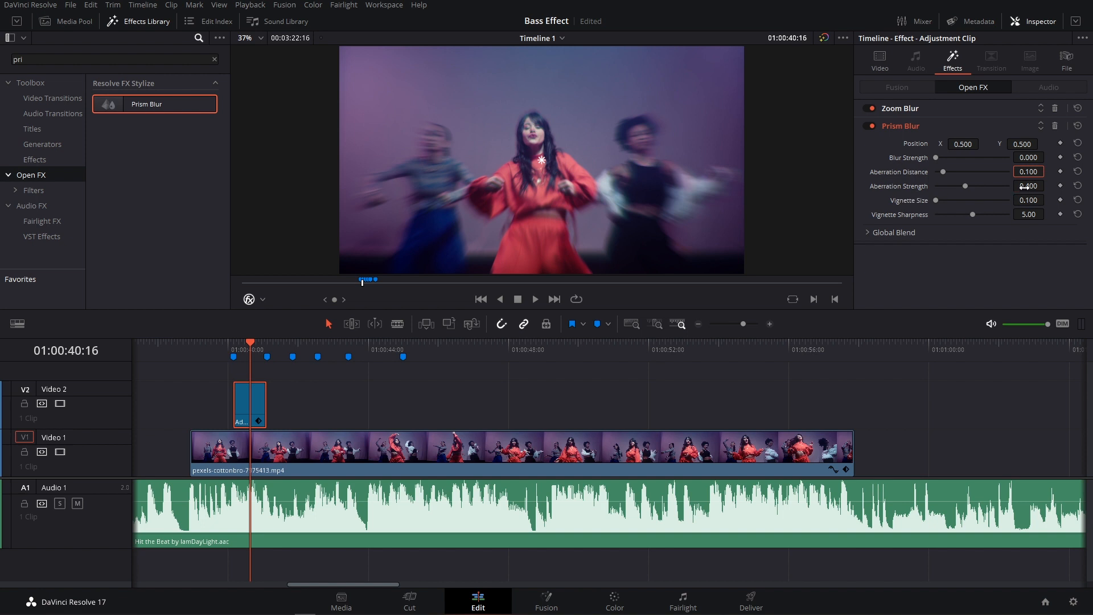
left_click(1023, 186)
type("0.3")
key("Return")
Preview the blur by playing from just before the adjustment clip, and return the playhead to 01:00:40:12 inside it.
left_click(221, 343)
key("space")
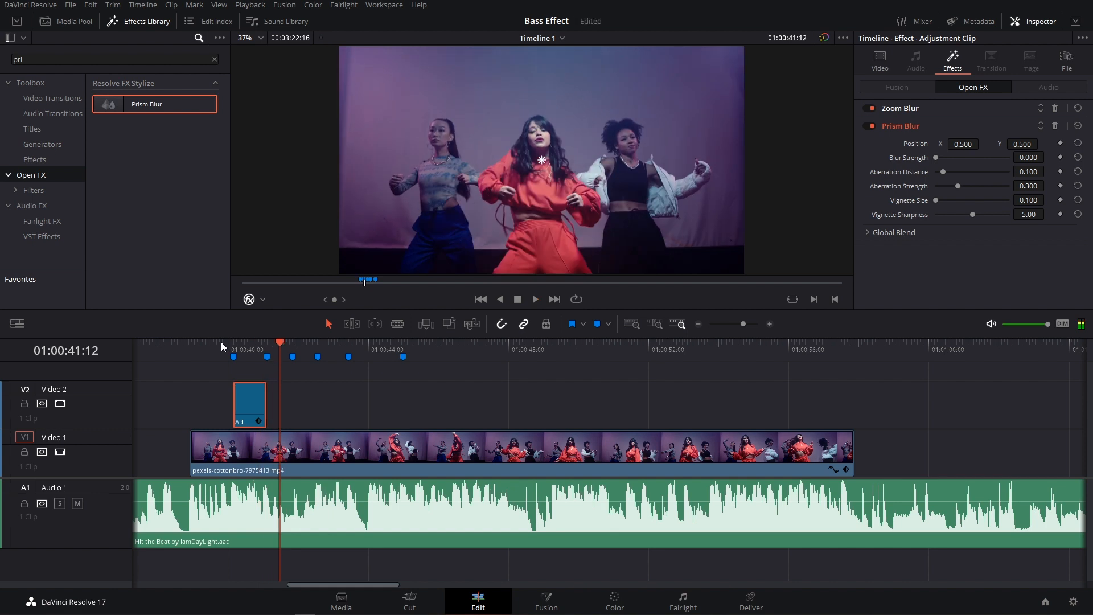
left_click(245, 348)
Enable Dynamic Zoom on the adjustment clip with its ease set to Ease Out, and save the project.
left_click(251, 406)
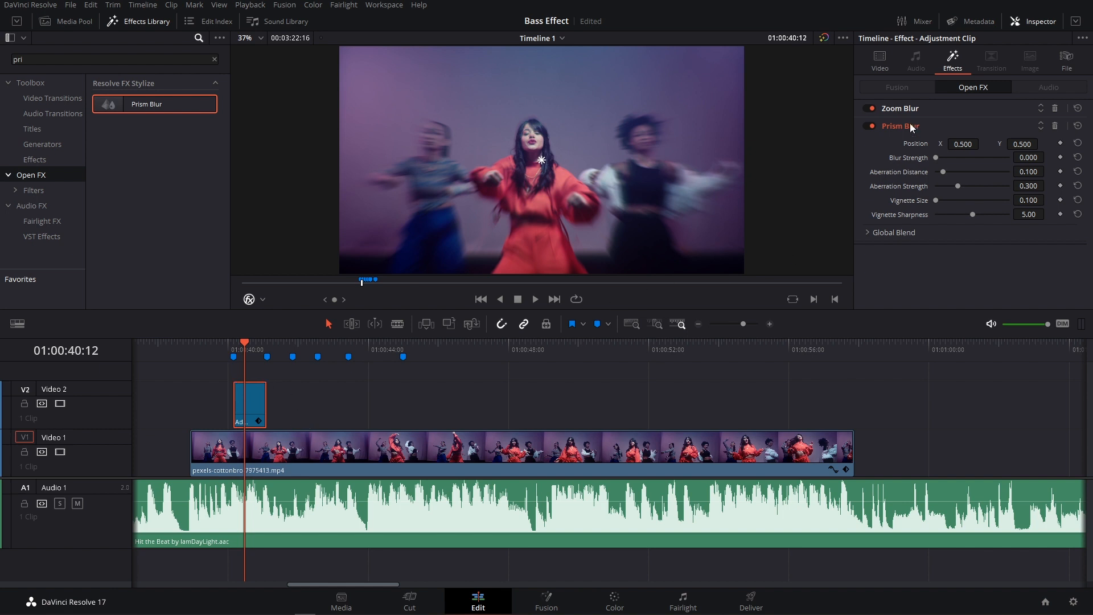
left_click(881, 59)
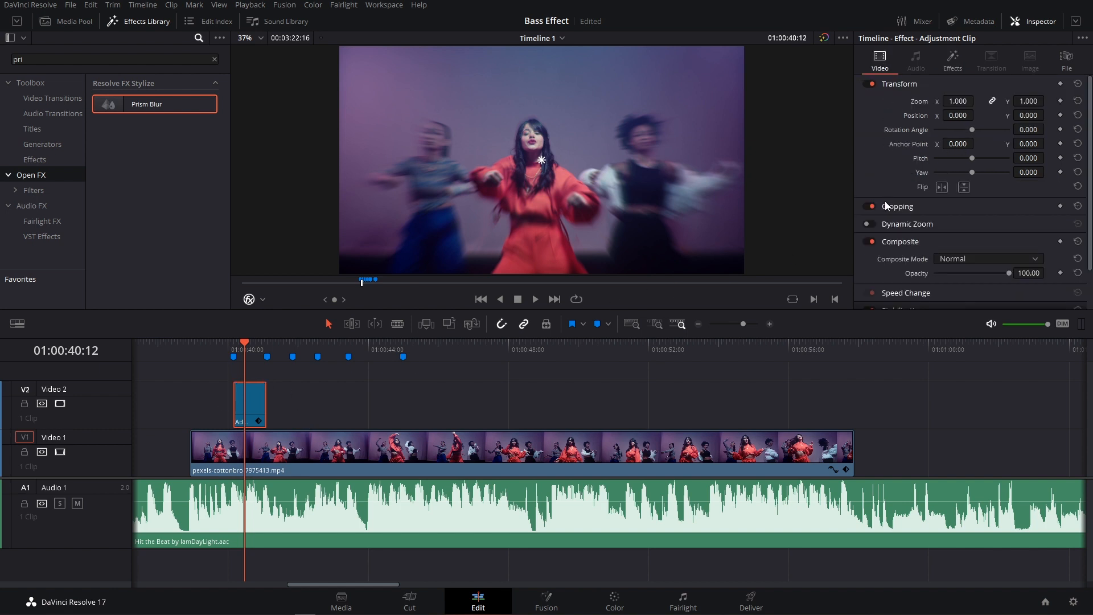
left_click(869, 224)
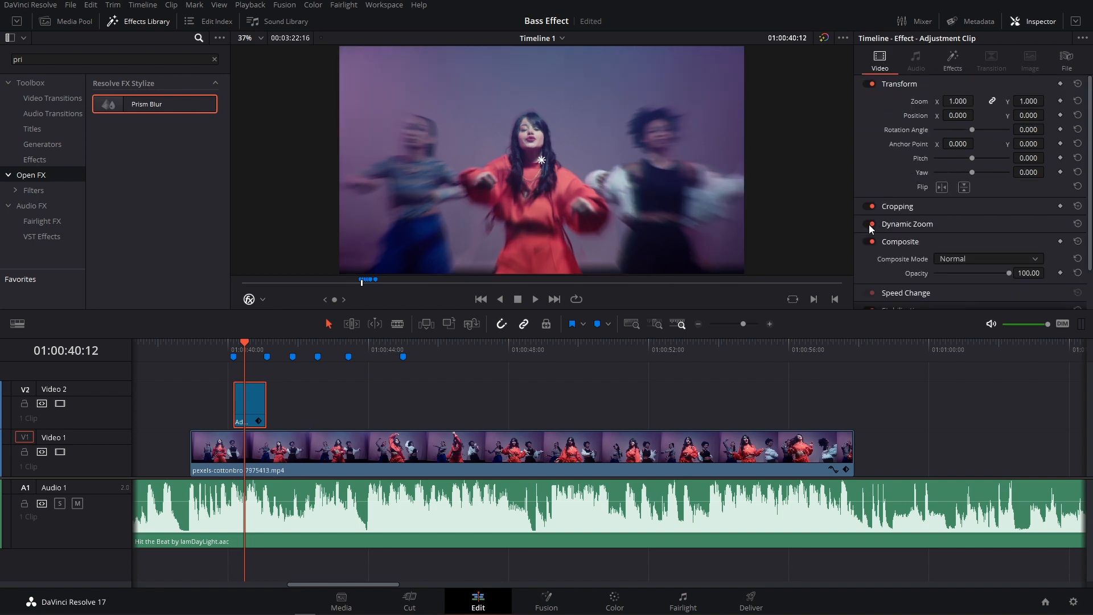
left_click(933, 225)
left_click(991, 241)
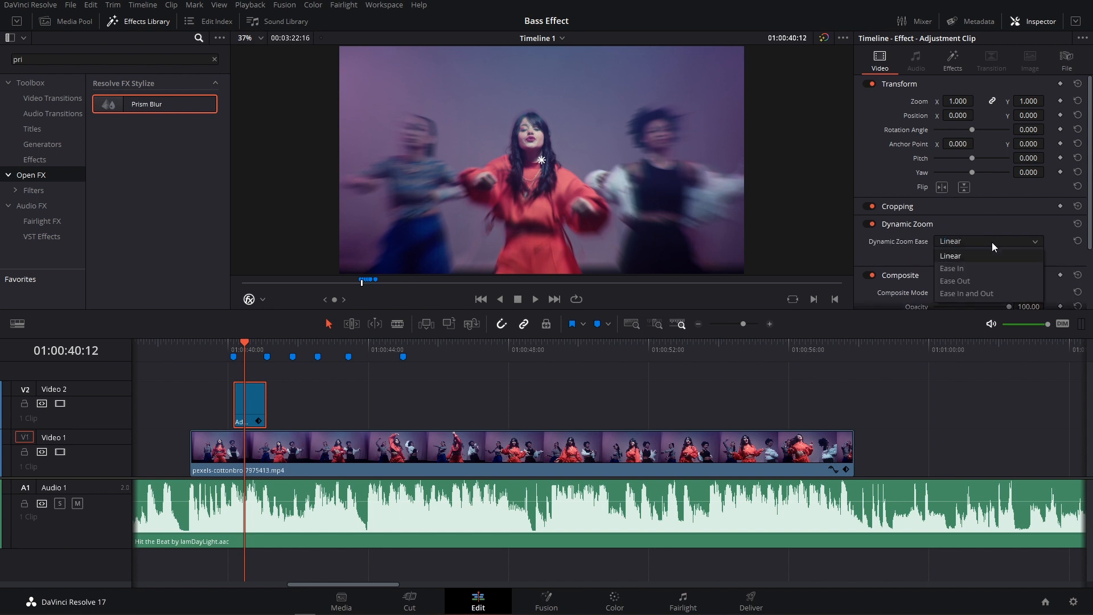
left_click(973, 282)
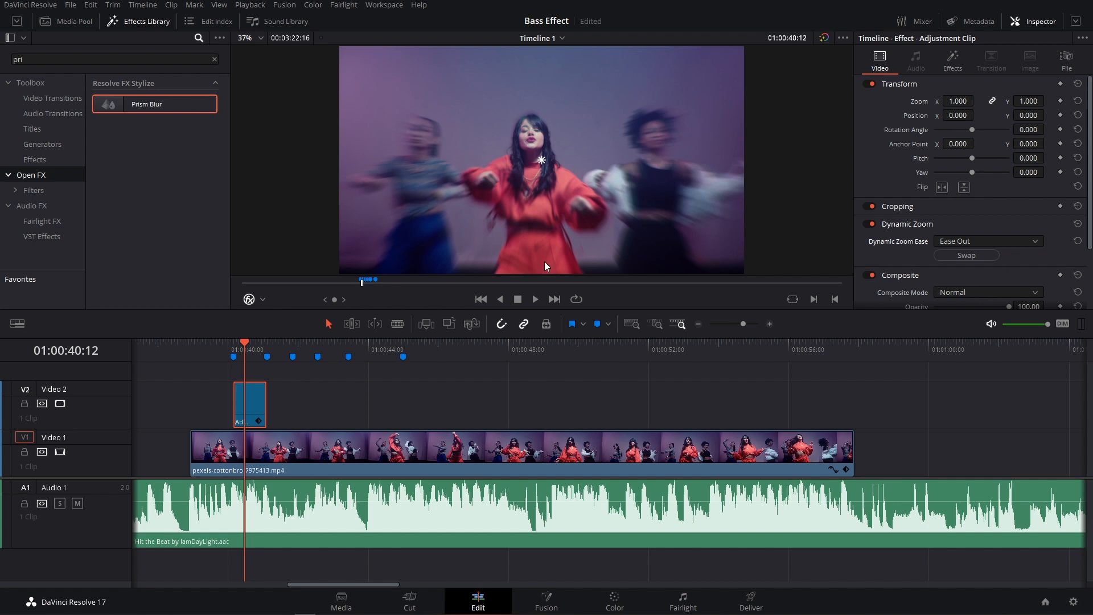
key("ctrl+s")
At the adjustment clip's start, 01:00:40:04, keyframe Prism Blur's Aberration Strength at 0.3 and Zoom Blur's Zoom Amount at 0.45.
left_click(233, 347)
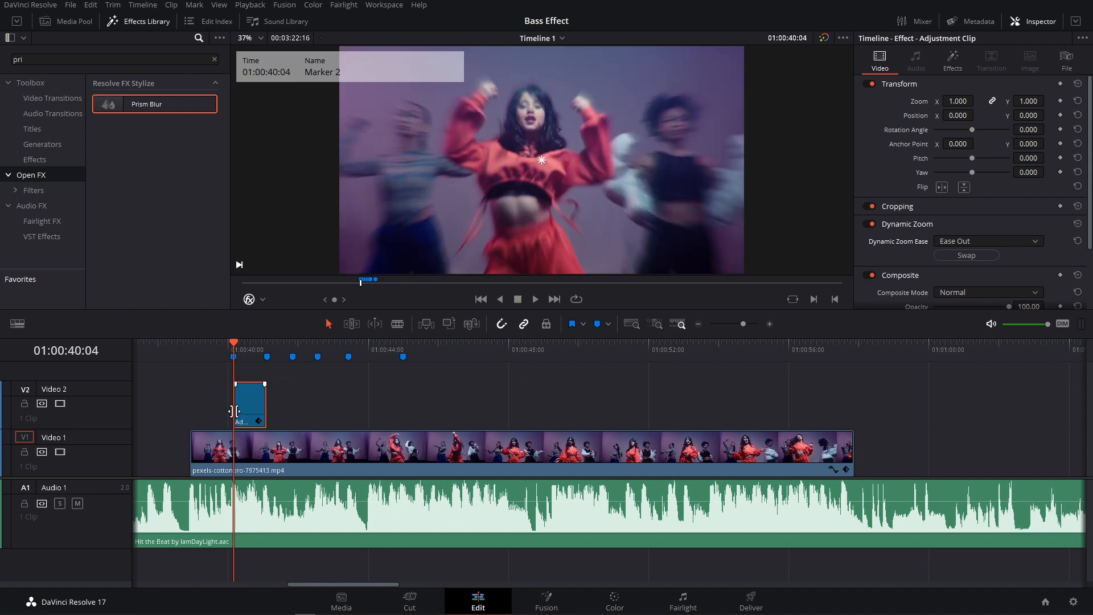
left_click(957, 64)
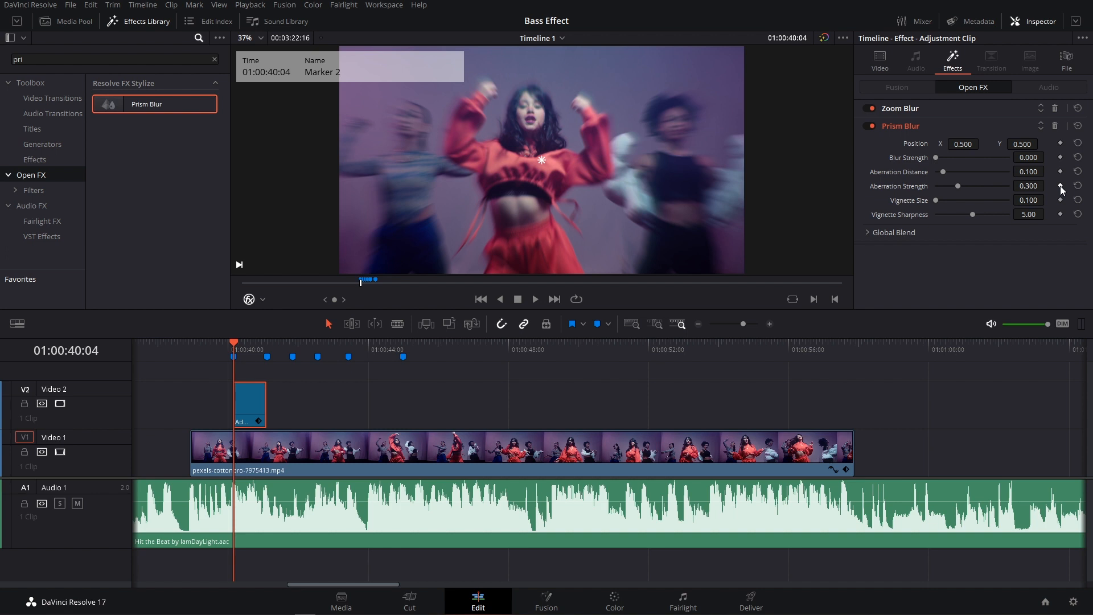
left_click(904, 108)
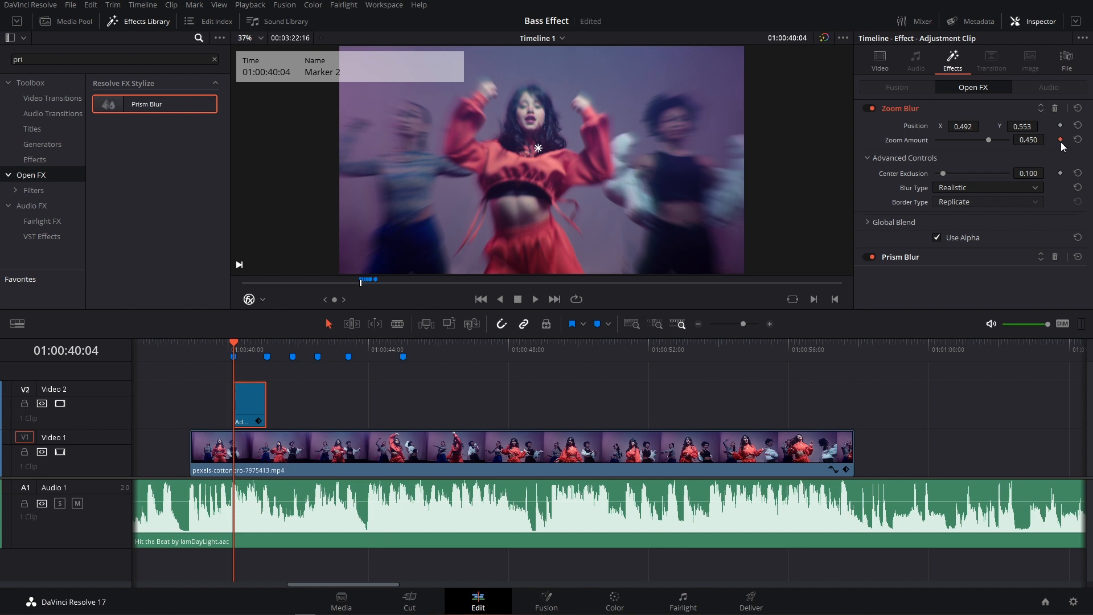
At the adjustment clip's end, 01:00:41:03, keyframe Zoom Blur's Zoom Amount and Prism Blur's Aberration Strength to 0.
left_click(270, 353)
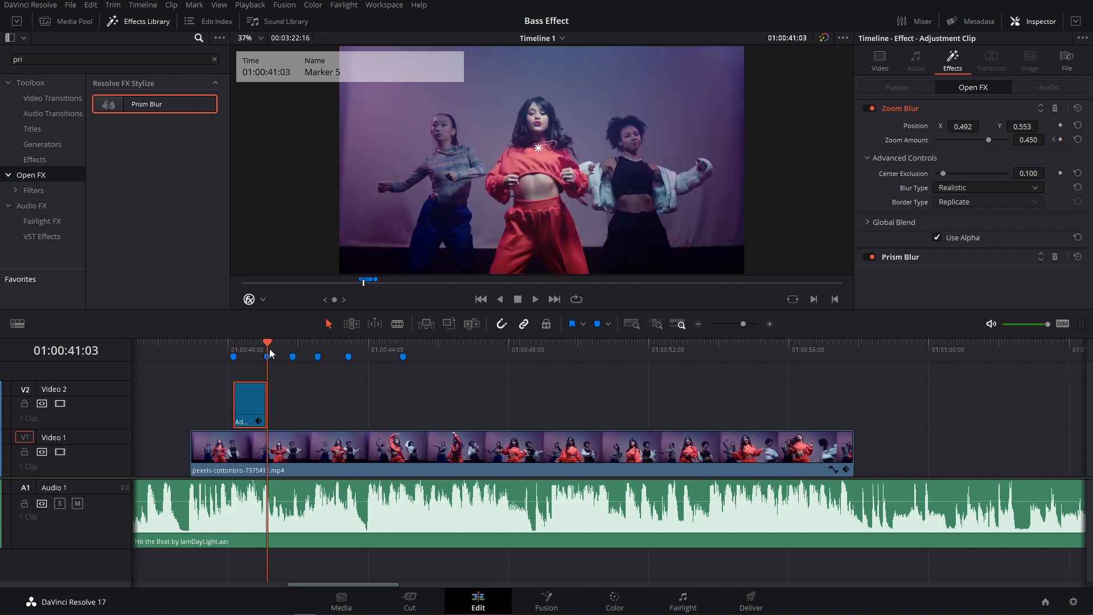
left_click(1030, 139)
type("0")
left_click(910, 267)
left_click(914, 260)
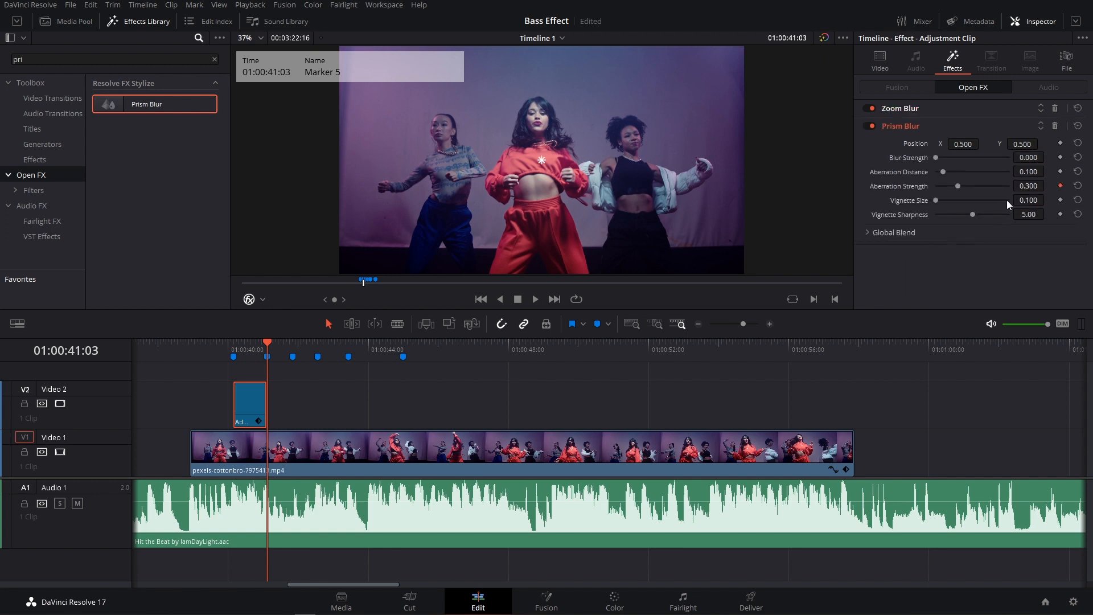
left_click(1027, 186)
type("0")
left_click(948, 252)
Preview the animated blur by playing from just before the adjustment clip until shortly past its end.
left_click(221, 346)
key("space")
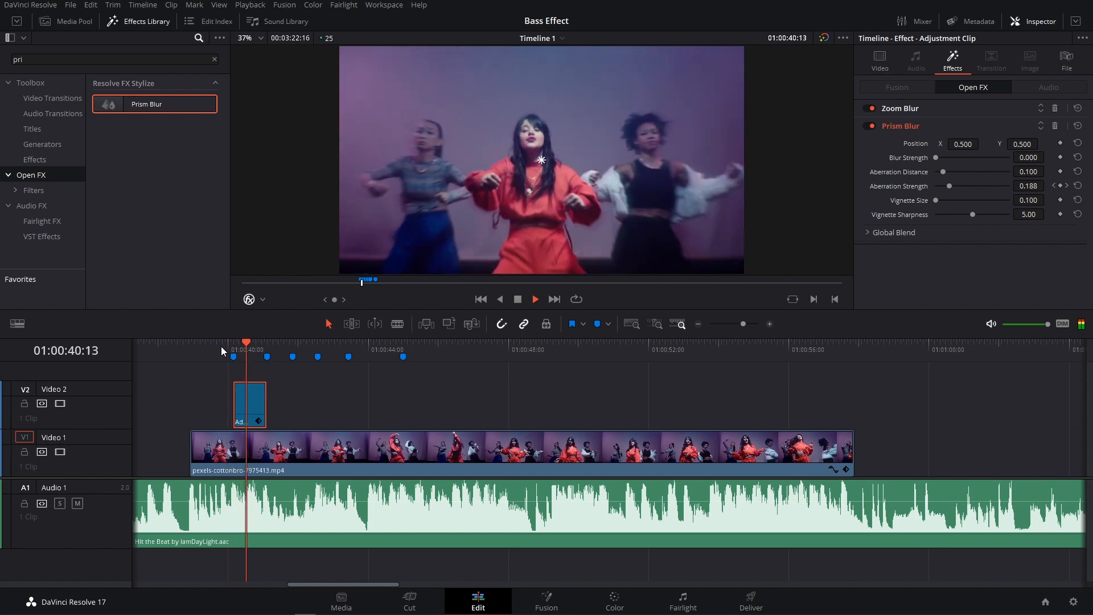
key("space")
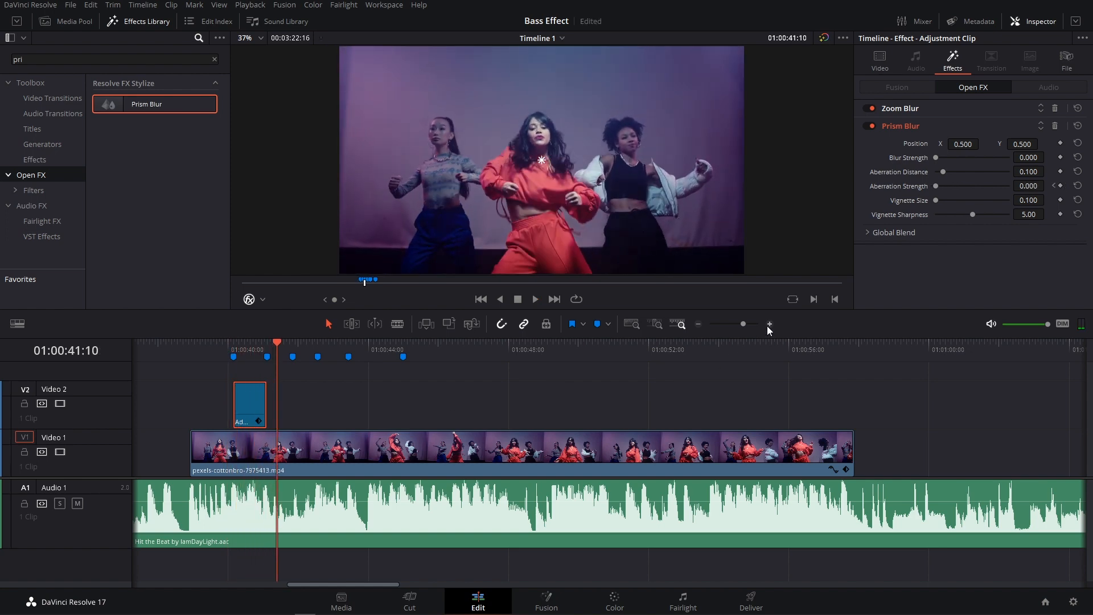
Duplicate the adjustment clip on Video 2 so the copy starts at the fourth beat marker.
left_click(767, 325)
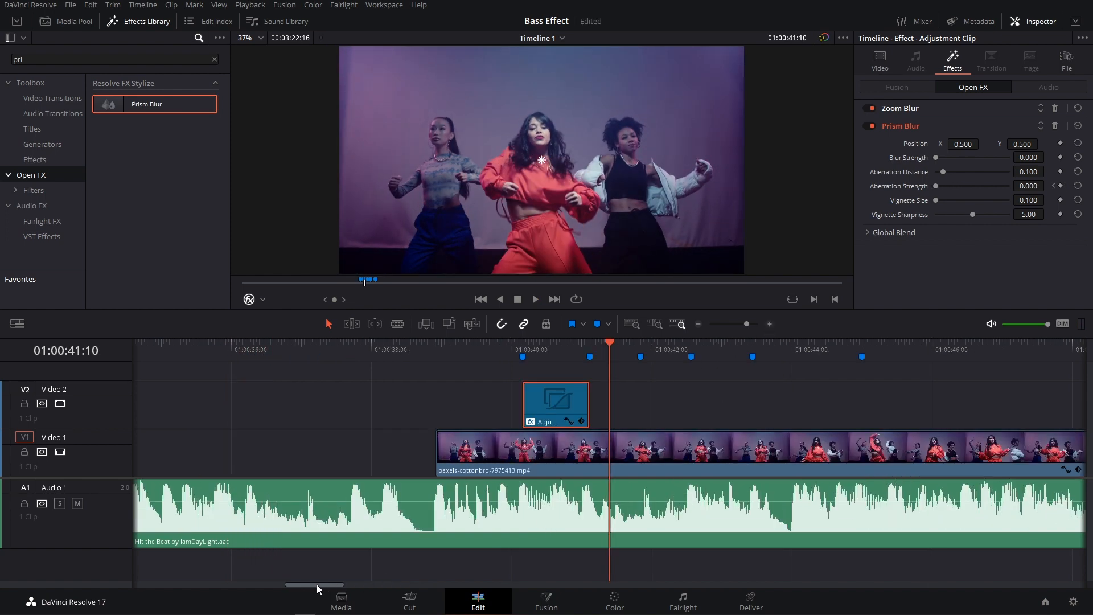
mouse_move(316, 584)
left_mouse_down()
mouse_move(343, 579)
mouse_move(330, 583)
left_mouse_up()
left_click(311, 349)
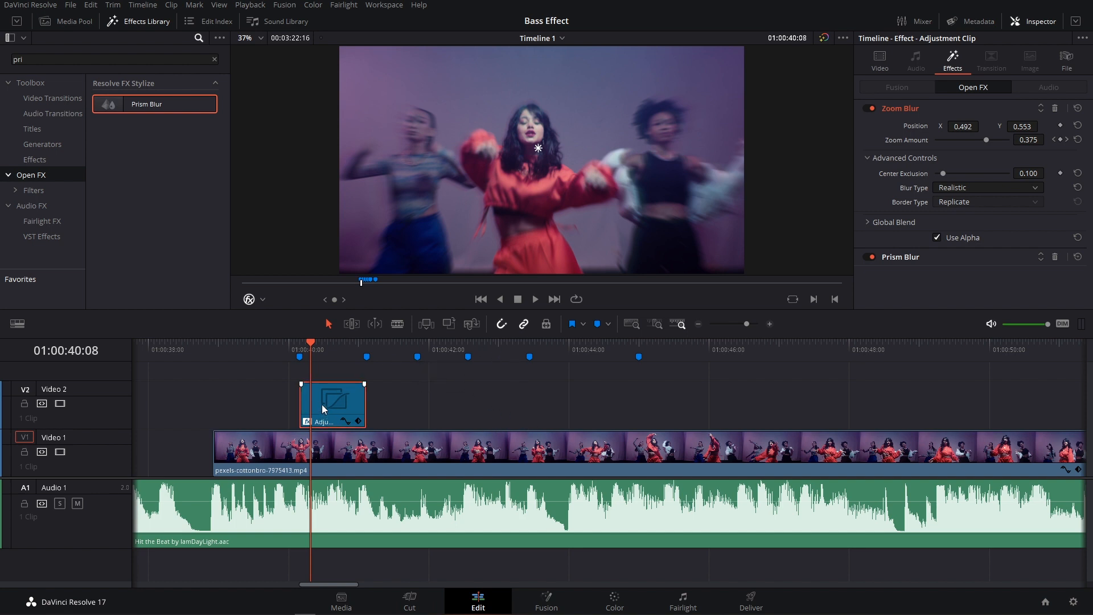
left_click_drag(322, 404, 484, 401)
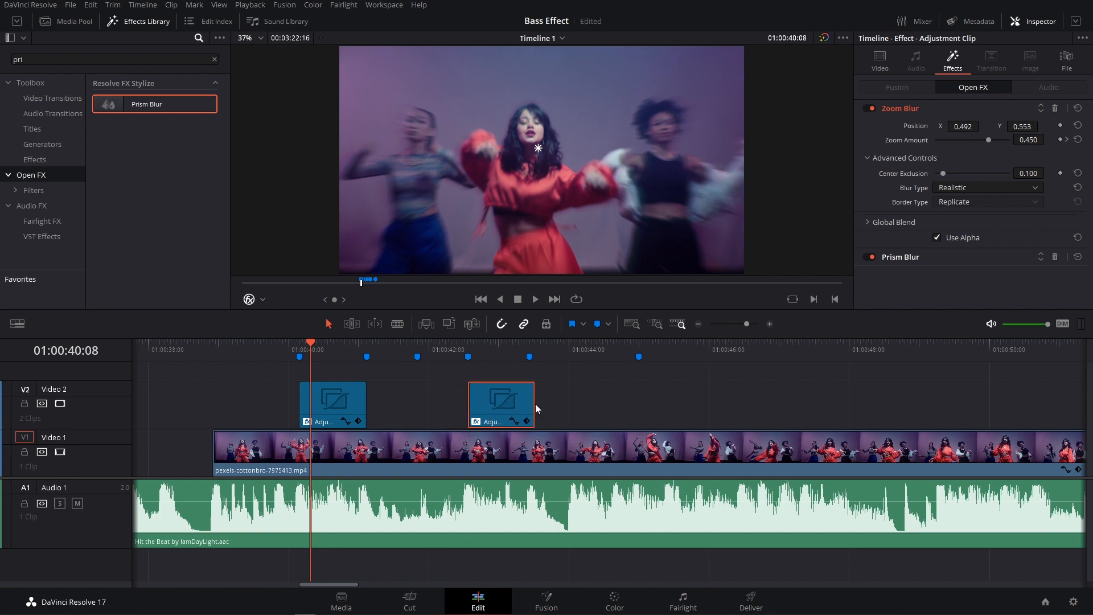
Play the timeline from just before the first adjustment clip through both bass hits.
left_click_drag(291, 350, 263, 350)
key("space")
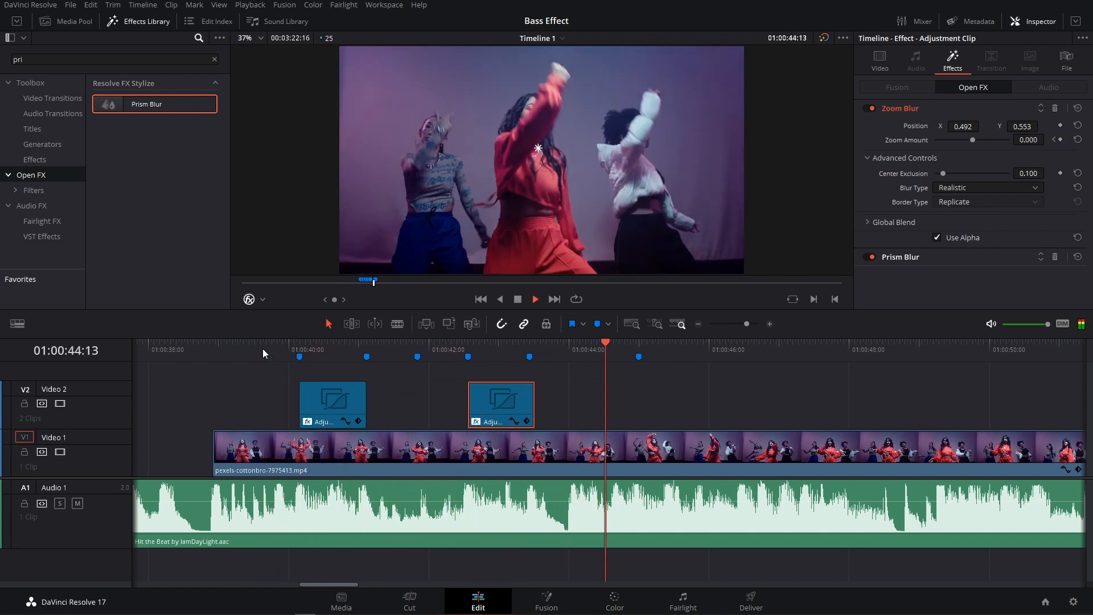
key("space")
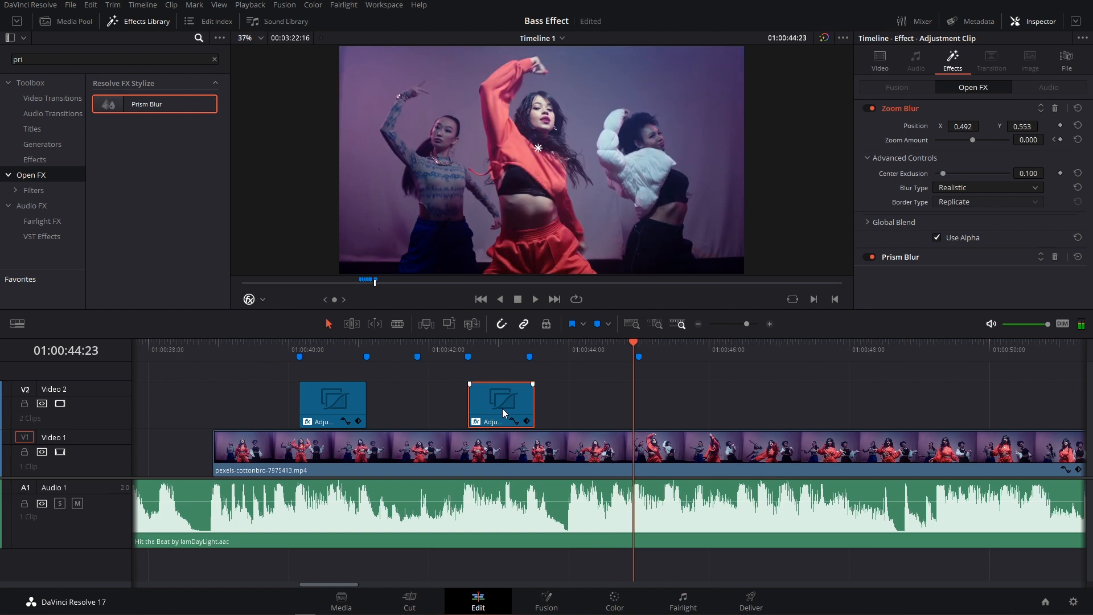
Duplicate the second adjustment clip so the copy starts at the last beat marker, and play the sequence from before the first clip.
left_click_drag(502, 410, 681, 414)
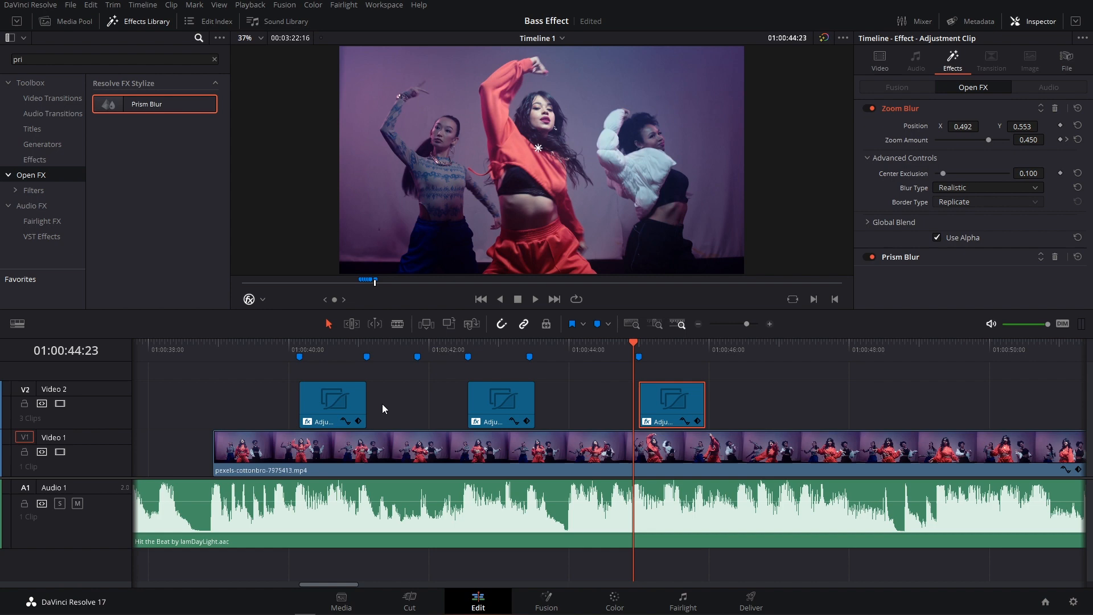
left_click(275, 350)
key("space")
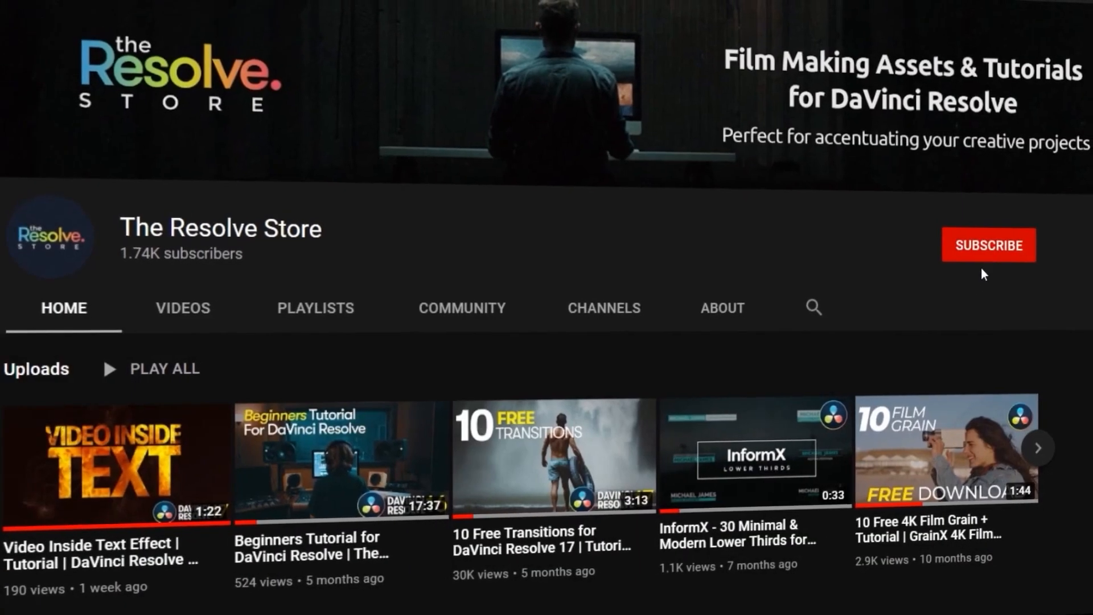
left_click(974, 255)
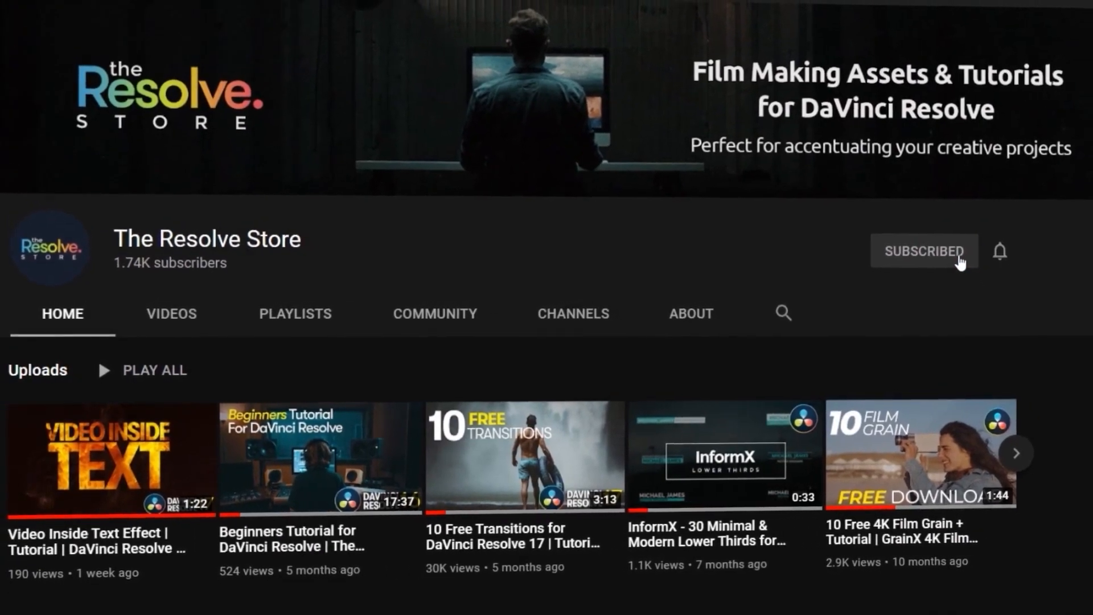